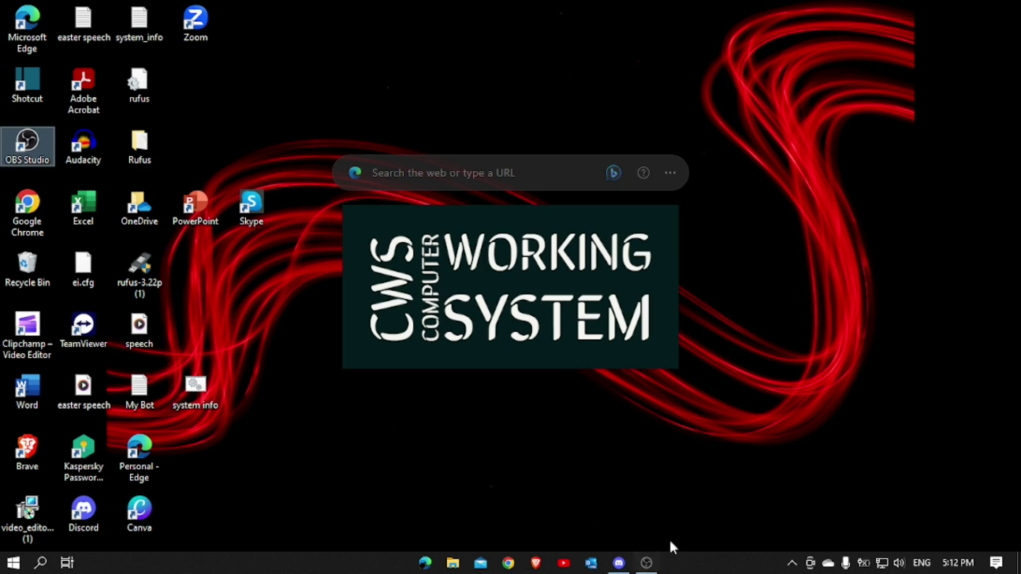
# - Switch to Discord and open the Roles settings of the "test server for video" server
pyautogui.click(618, 562)
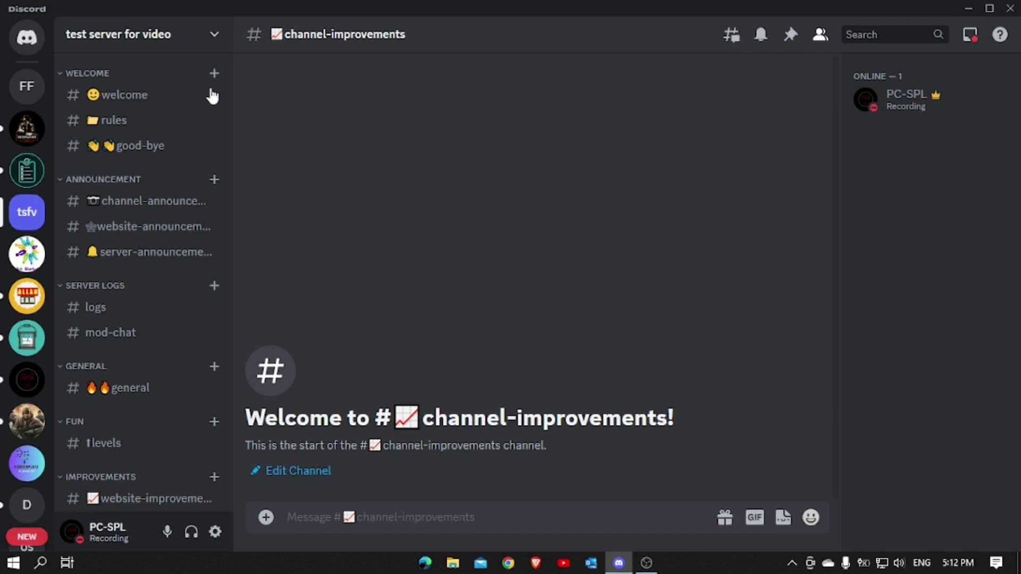
pyautogui.click(214, 35)
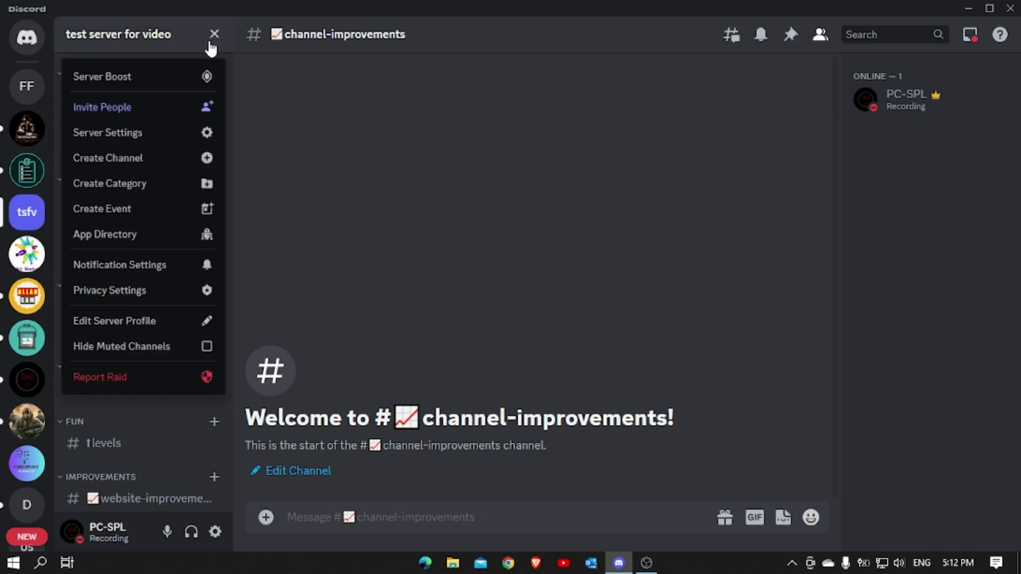
pyautogui.click(196, 142)
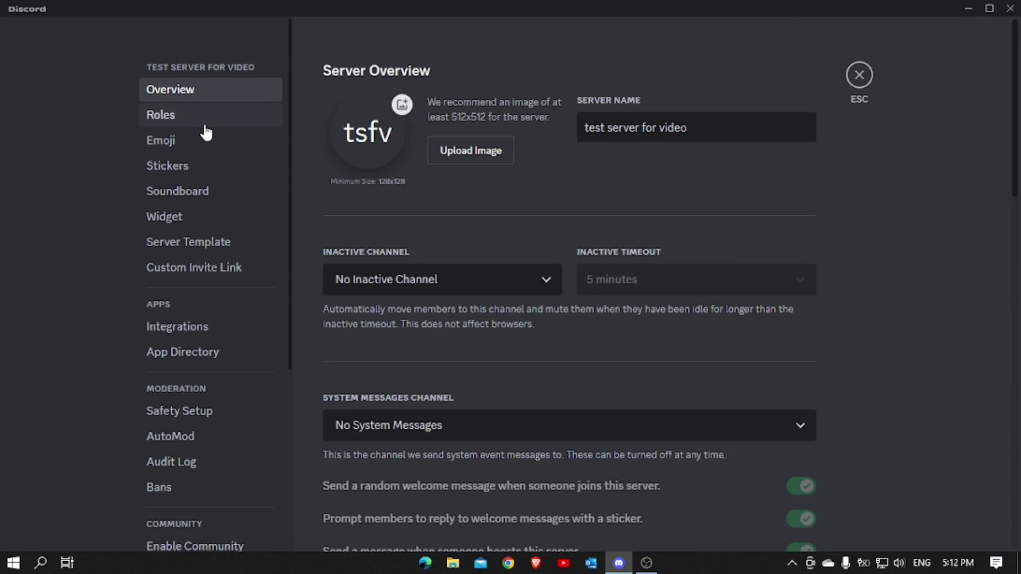
pyautogui.click(204, 123)
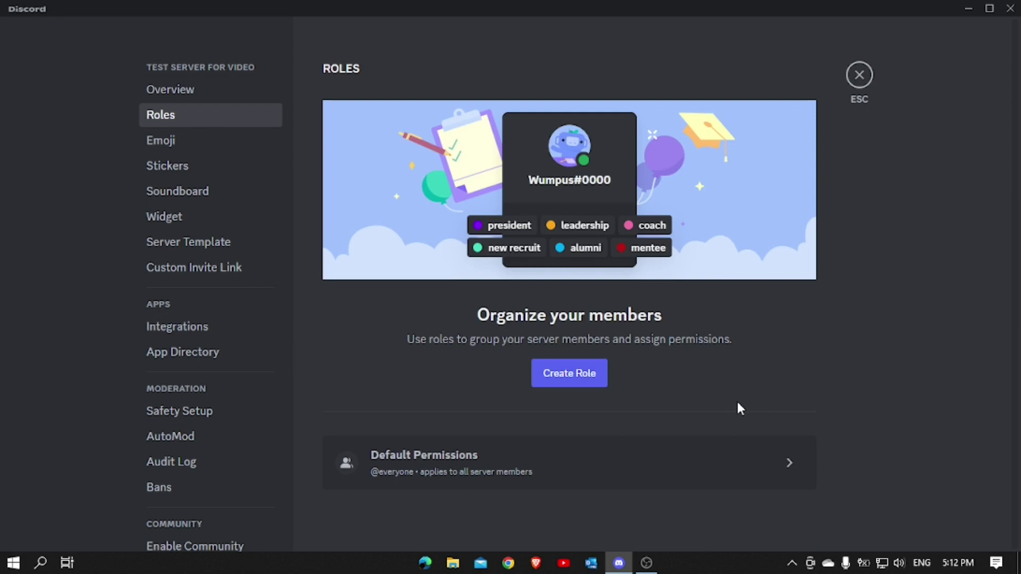
# - Create a role named Admin and set its role color to red, #ff0000
pyautogui.click(564, 382)
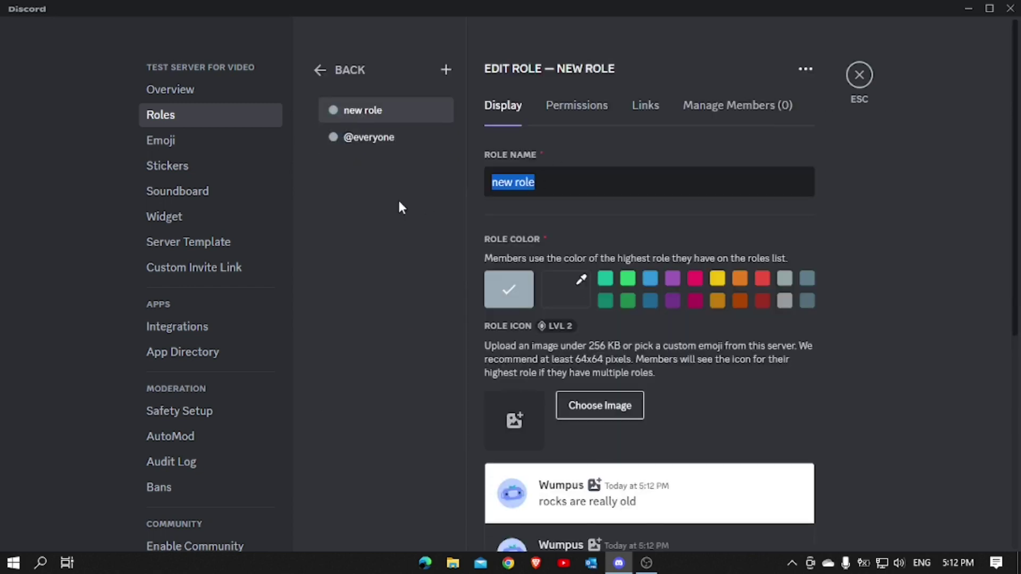
pyautogui.press('BackSpace')
pyautogui.write('Admin')
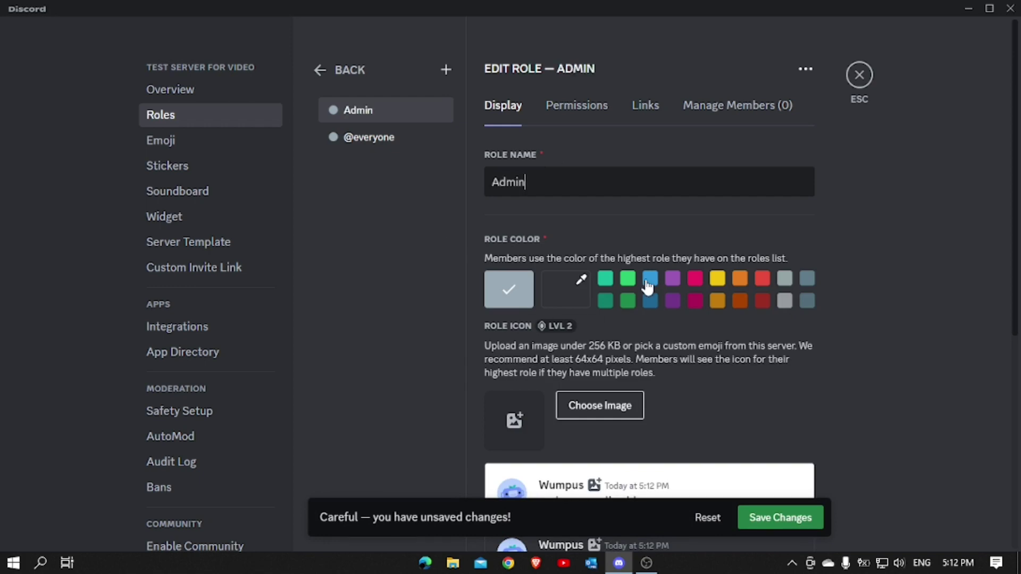
pyautogui.click(547, 290)
pyautogui.moveTo(647, 319); pyautogui.dragTo(863, 265)
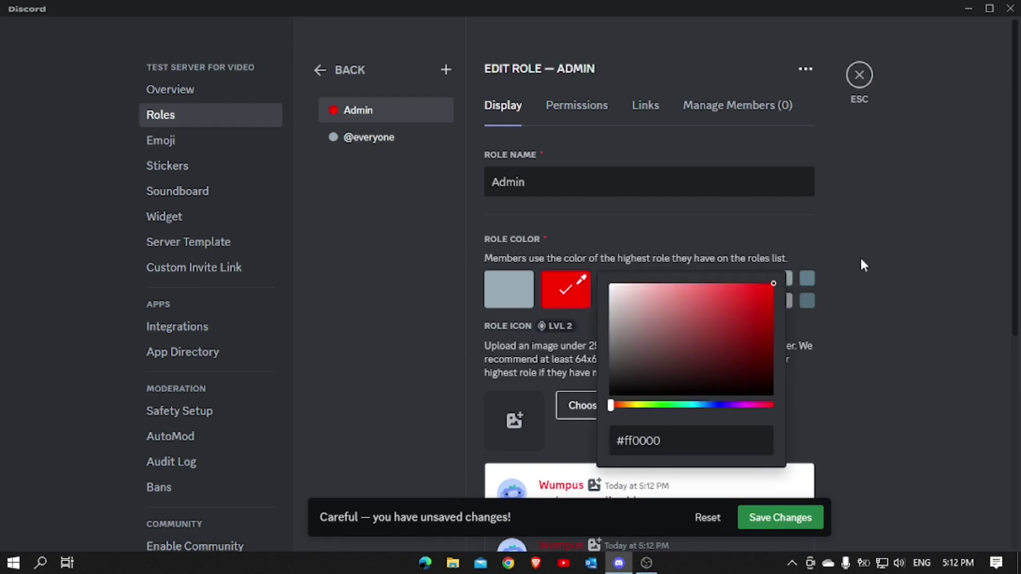
pyautogui.click(863, 264)
# - Display Admin role members separately from online members and save the changes
pyautogui.scroll(-5, 601, 406)
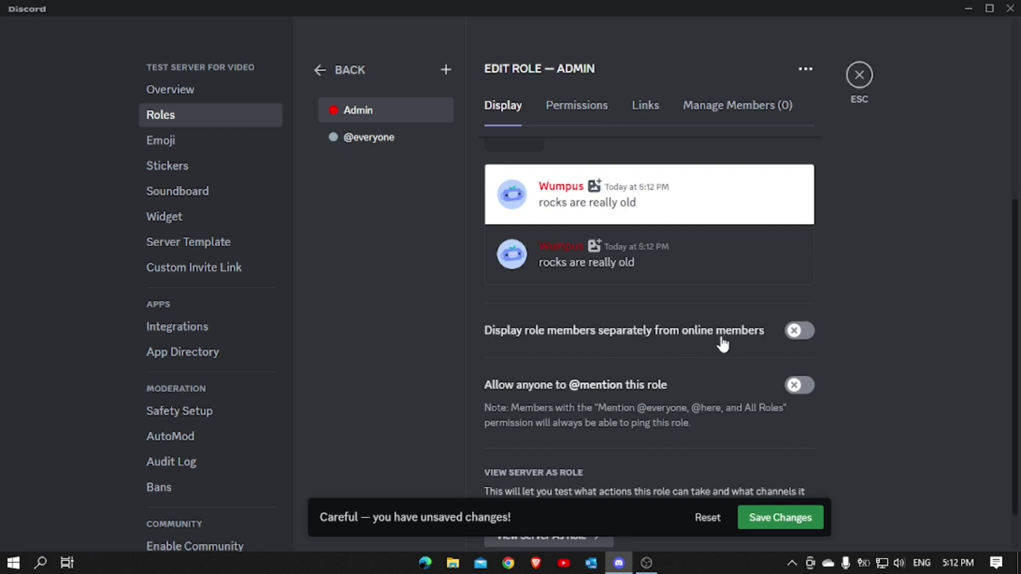
pyautogui.click(799, 331)
pyautogui.click(782, 516)
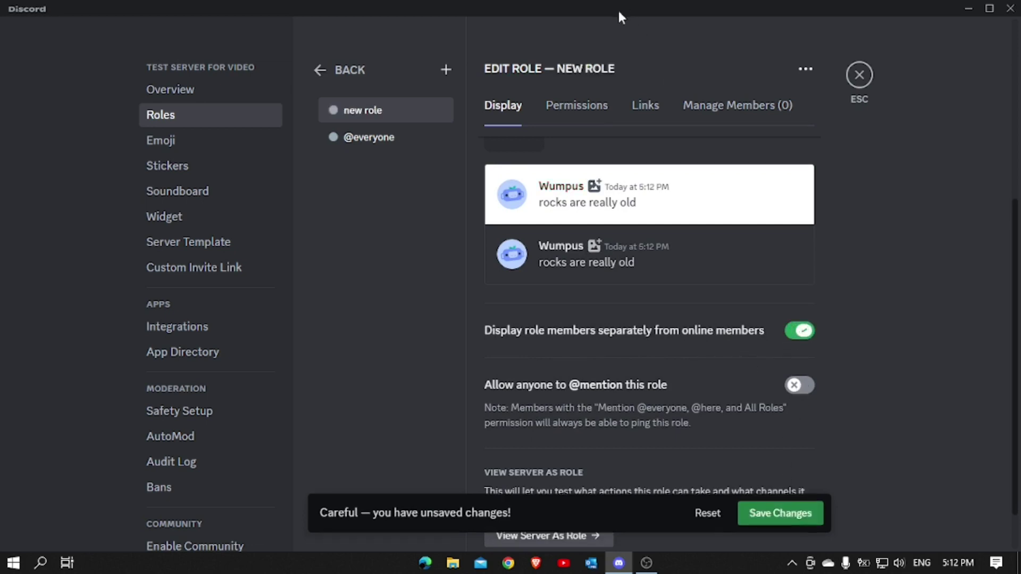
# - Enable View Channels, Manage Channels, Manage Roles, Manage Expressions, View Audit Log and Manage Webhooks for the Admin role
pyautogui.click(577, 107)
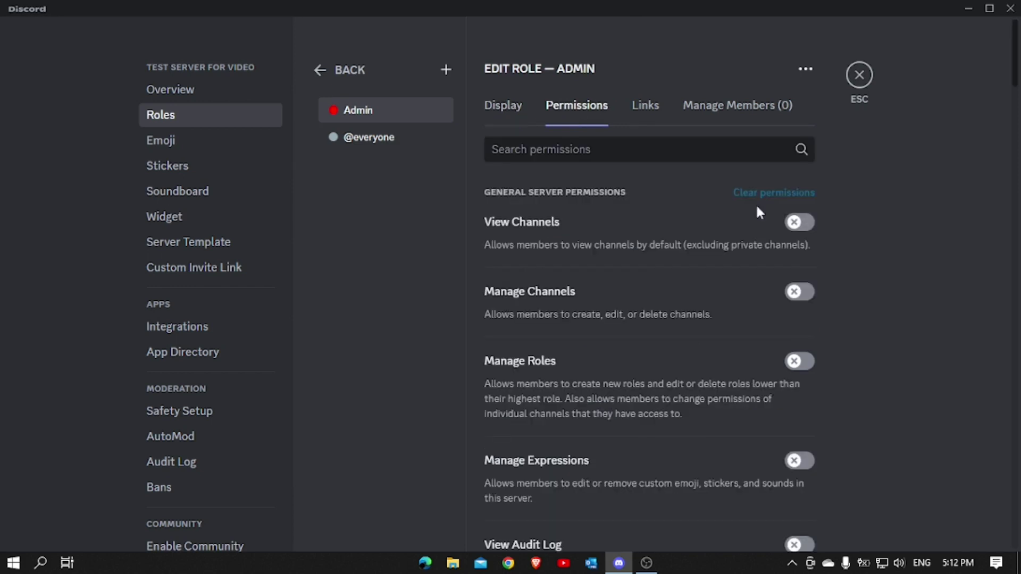
pyautogui.click(807, 229)
pyautogui.click(805, 292)
pyautogui.click(803, 360)
pyautogui.scroll(-1, 819, 308)
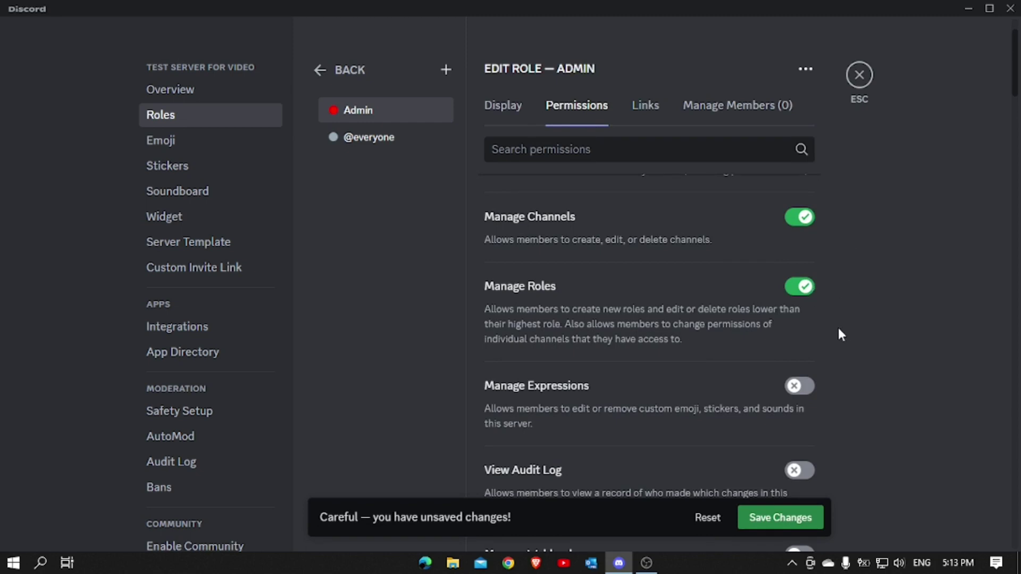
pyautogui.click(799, 386)
pyautogui.scroll(-2, 809, 420)
pyautogui.click(802, 321)
pyautogui.click(799, 405)
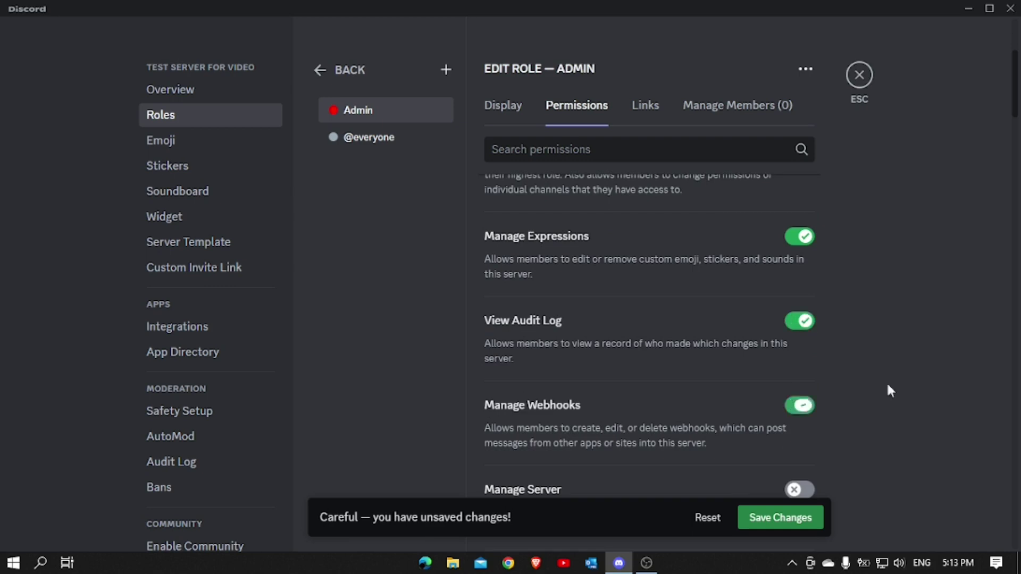
# - Enable Manage Server and all remaining Admin role permissions that precede the text channel permissions
pyautogui.scroll(-3, 850, 345)
pyautogui.click(802, 266)
pyautogui.click(800, 385)
pyautogui.scroll(-2, 830, 372)
pyautogui.click(800, 340)
pyautogui.click(800, 387)
pyautogui.scroll(-2, 800, 372)
pyautogui.click(797, 318)
pyautogui.click(799, 395)
pyautogui.scroll(-3, 801, 428)
pyautogui.click(799, 312)
# - Enable the Admin role's text channel permissions from Send Messages through Attach Files, including thread creation and Embed Links
pyautogui.scroll(-4, 802, 430)
pyautogui.click(799, 296)
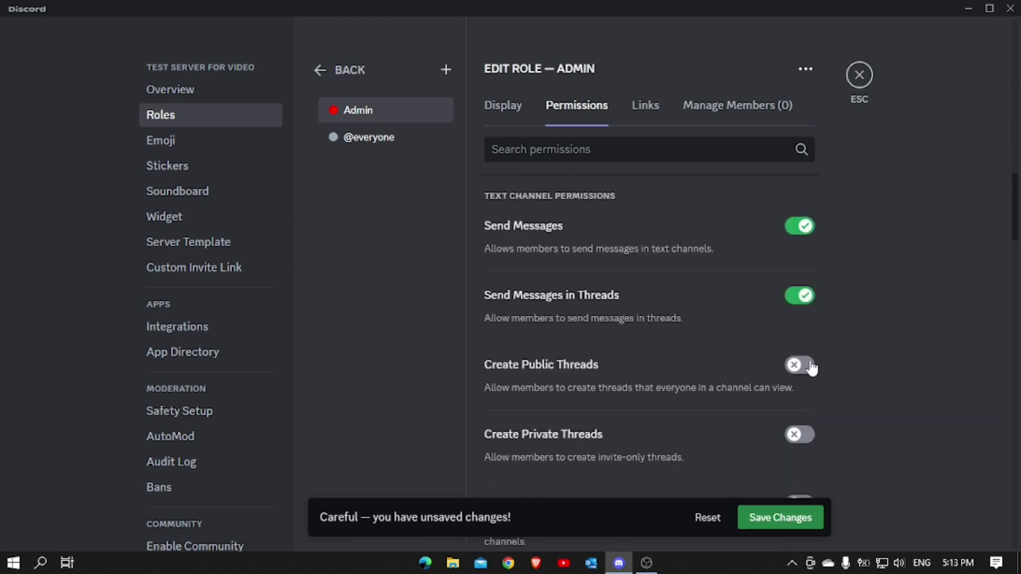
pyautogui.click(810, 367)
pyautogui.scroll(-2, 798, 367)
pyautogui.click(797, 361)
pyautogui.click(795, 425)
pyautogui.scroll(-2, 803, 433)
pyautogui.click(802, 433)
pyautogui.scroll(-1, 819, 407)
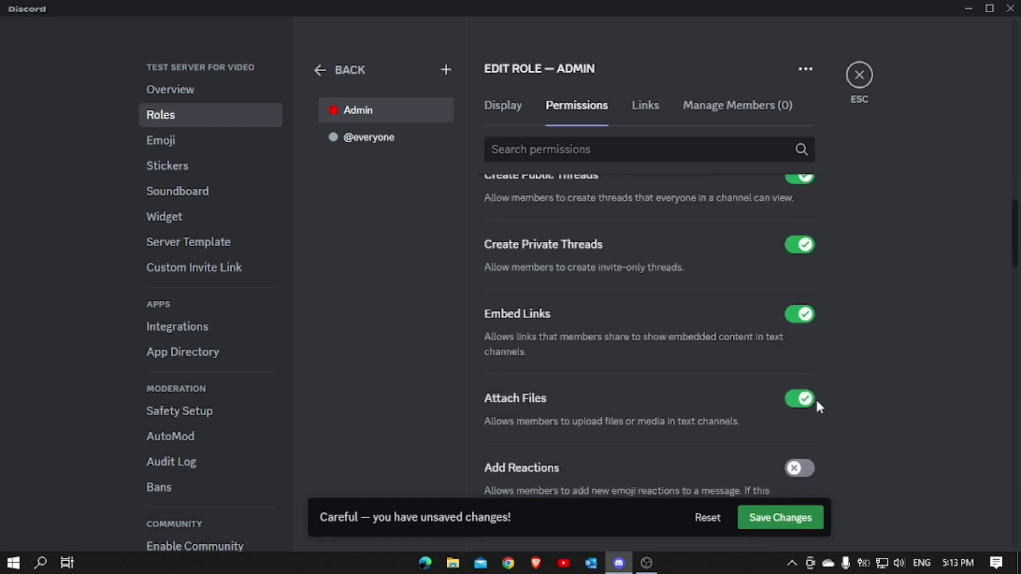
pyautogui.scroll(-3, 818, 407)
pyautogui.click(799, 282)
pyautogui.click(798, 394)
pyautogui.scroll(-3, 800, 372)
pyautogui.click(801, 320)
pyautogui.click(798, 393)
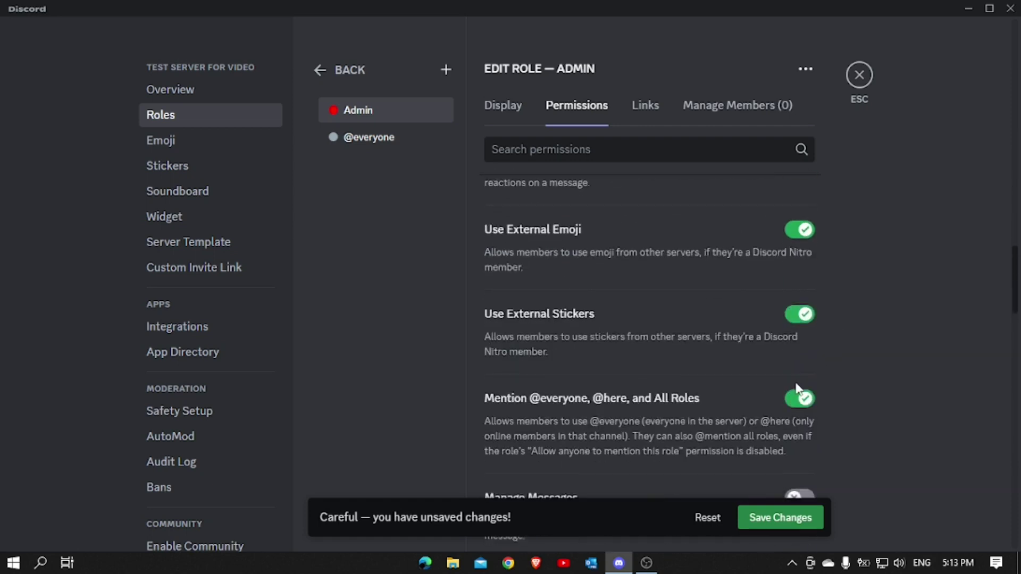
# - Enable the Admin role's remaining text channel permissions, from Manage Messages through Send Voice Messages
pyautogui.scroll(-3, 799, 359)
pyautogui.click(799, 353)
pyautogui.click(799, 438)
pyautogui.scroll(-5, 805, 408)
pyautogui.click(799, 372)
pyautogui.click(801, 470)
pyautogui.scroll(-3, 814, 404)
pyautogui.click(800, 405)
pyautogui.scroll(-3, 800, 372)
pyautogui.click(799, 342)
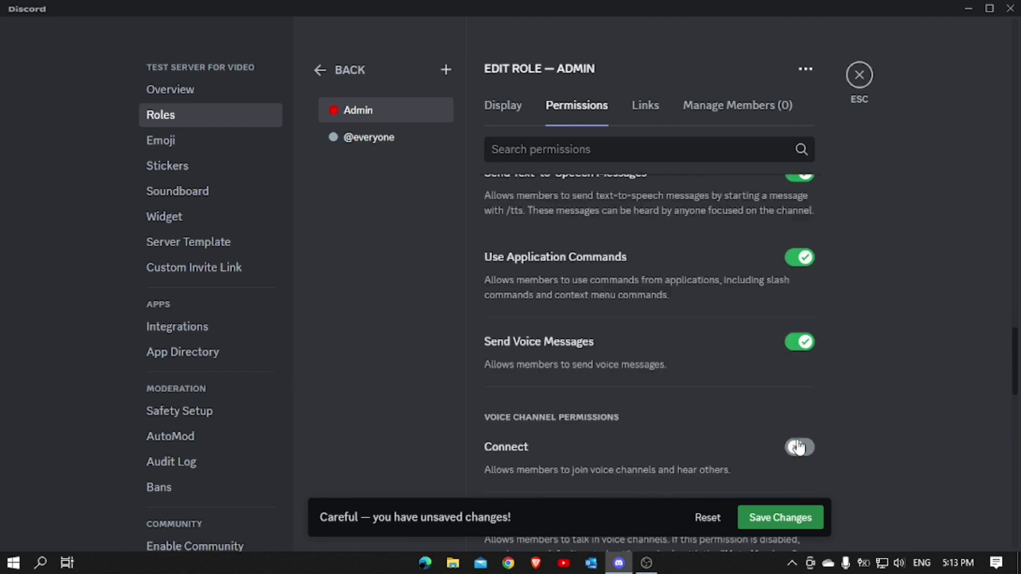
# - Enable the Admin role's voice channel permissions from Connect down to the ones preceding Mute Members
pyautogui.click(799, 448)
pyautogui.scroll(-3, 799, 447)
pyautogui.click(799, 465)
pyautogui.scroll(-4, 792, 422)
pyautogui.click(799, 327)
pyautogui.click(799, 396)
pyautogui.click(799, 465)
pyautogui.scroll(-3, 806, 425)
pyautogui.click(799, 397)
pyautogui.scroll(-3, 799, 398)
pyautogui.scroll(-4, 813, 298)
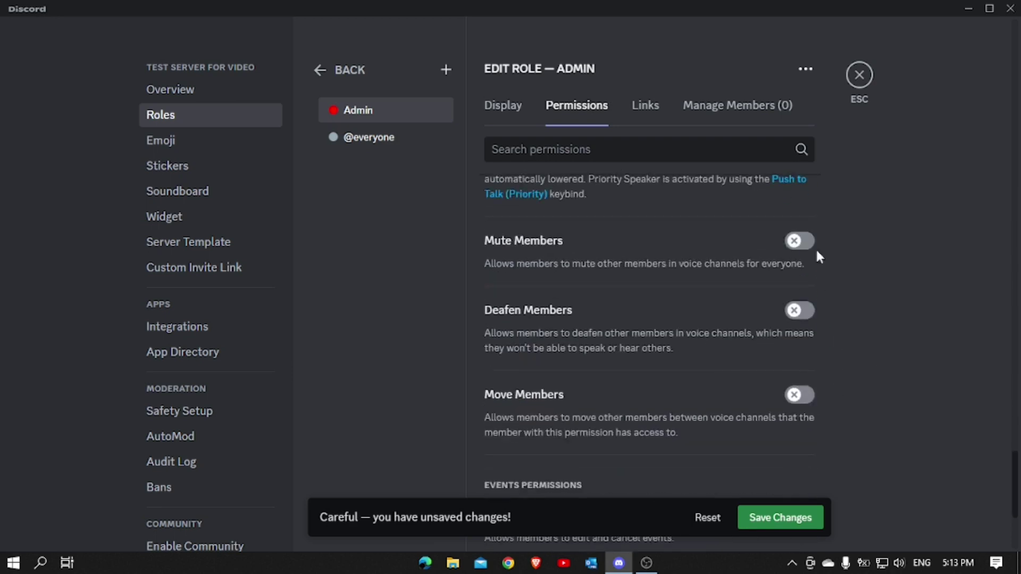
# - Enable the remaining Admin role permissions, including Deafen Members, Move Members, Manage Events and Administrator, and save the changes
pyautogui.click(799, 310)
pyautogui.click(799, 394)
pyautogui.scroll(-3, 866, 298)
pyautogui.click(799, 365)
pyautogui.click(799, 471)
pyautogui.scroll(-2, 802, 420)
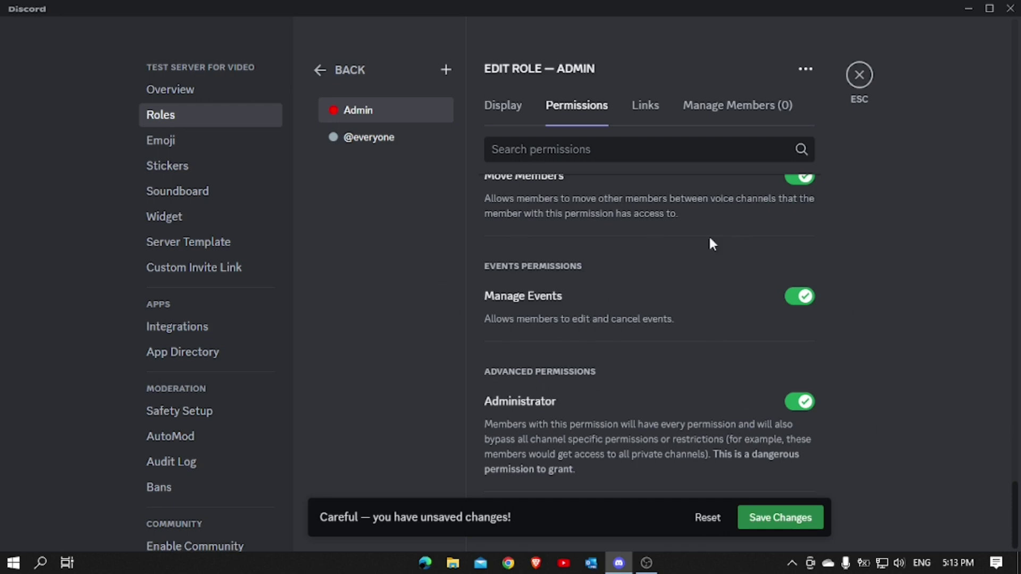
pyautogui.scroll(20, 677, 291)
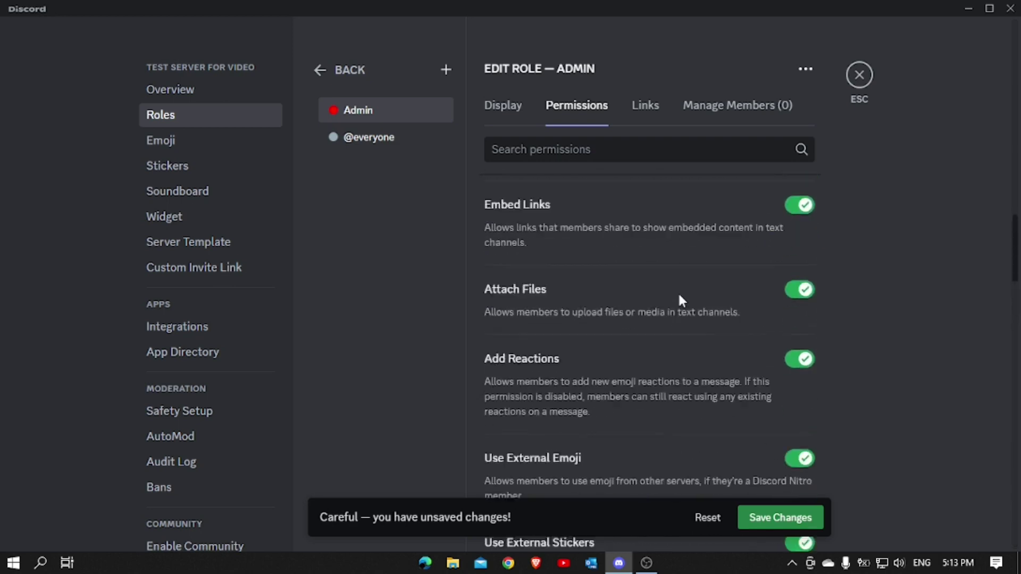
pyautogui.click(777, 518)
pyautogui.scroll(10, 555, 228)
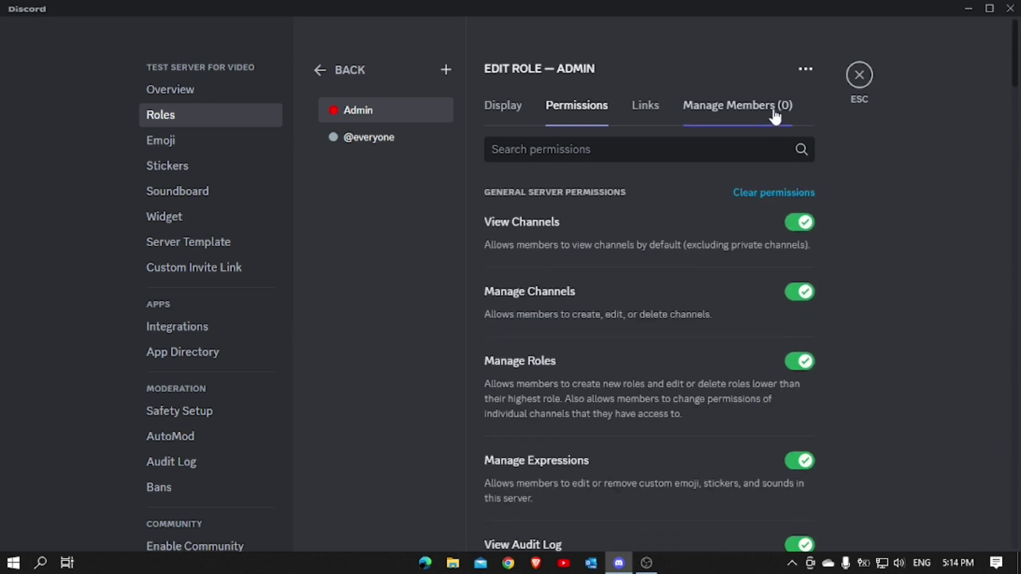
# - Leave the server settings and assign the Admin role to the online member through their profile
pyautogui.press('Escape')
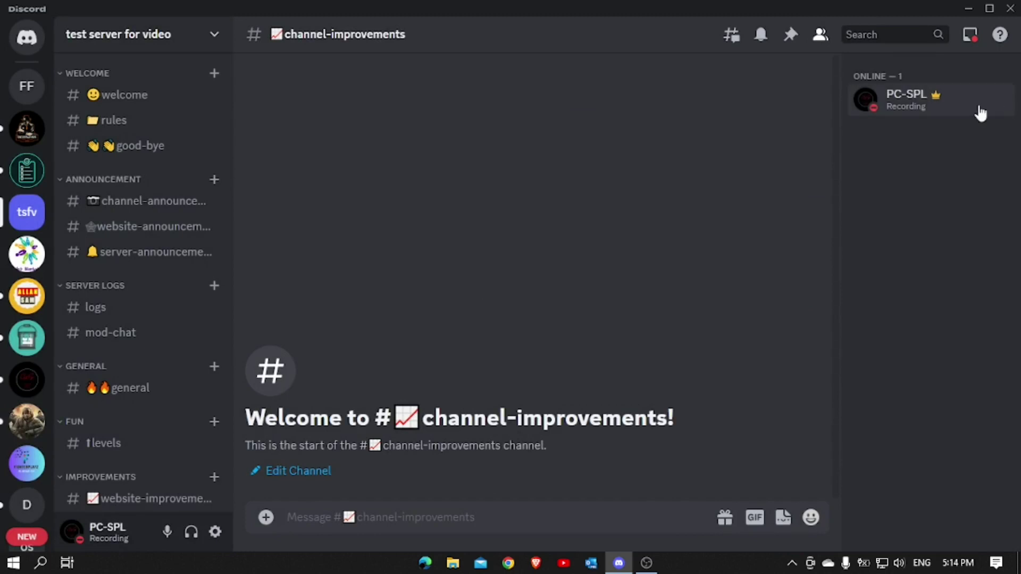
pyautogui.click(960, 104)
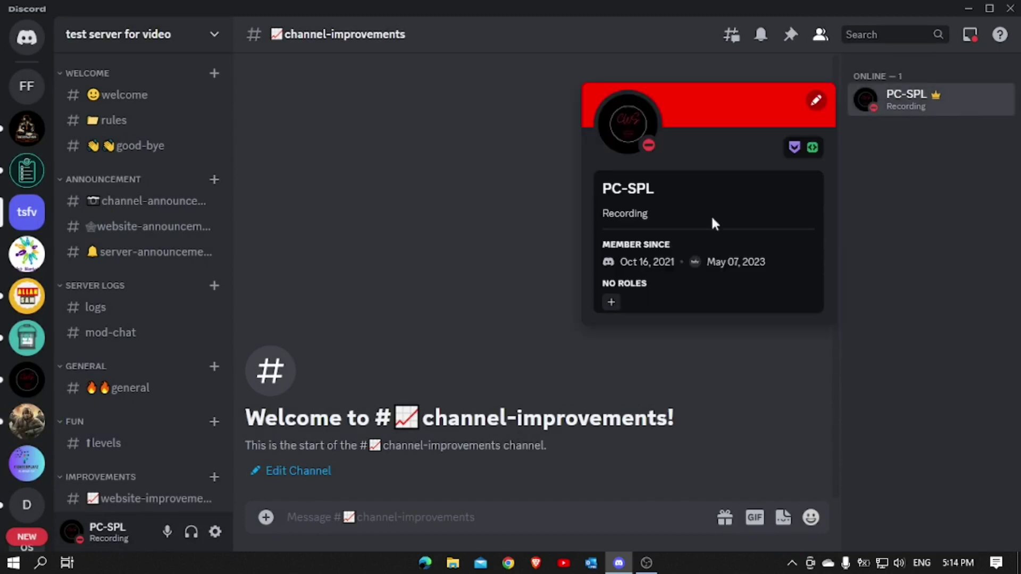
pyautogui.click(611, 302)
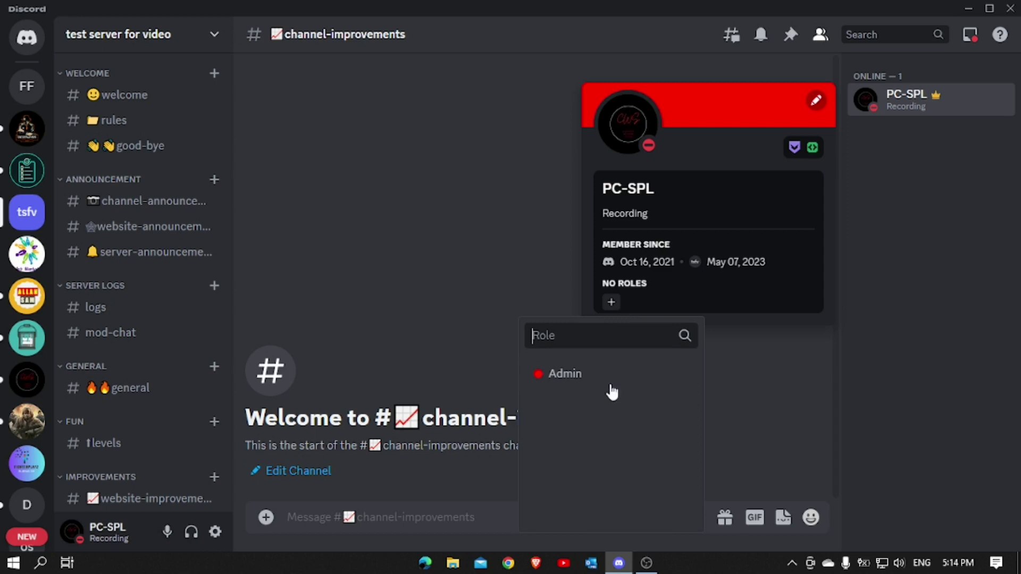
pyautogui.click(652, 378)
pyautogui.click(862, 317)
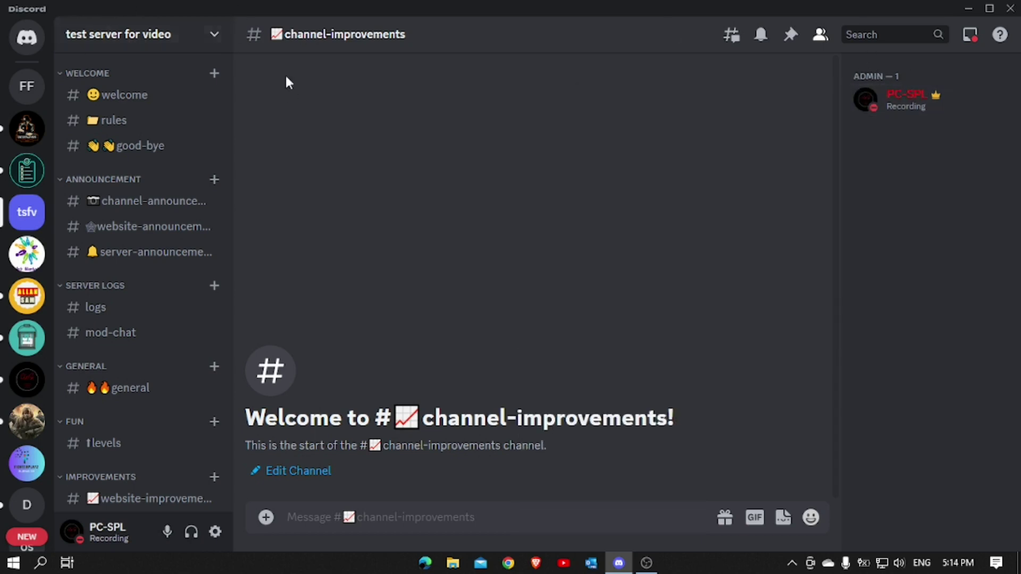
# - Reopen the server's Roles settings and open the Admin role for editing
pyautogui.click(186, 42)
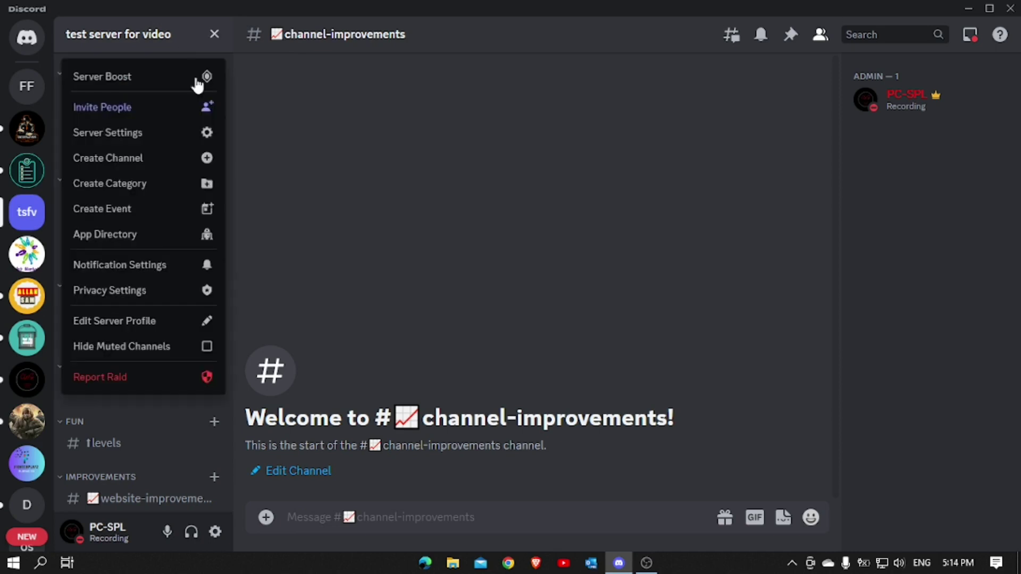
pyautogui.click(117, 134)
pyautogui.click(191, 120)
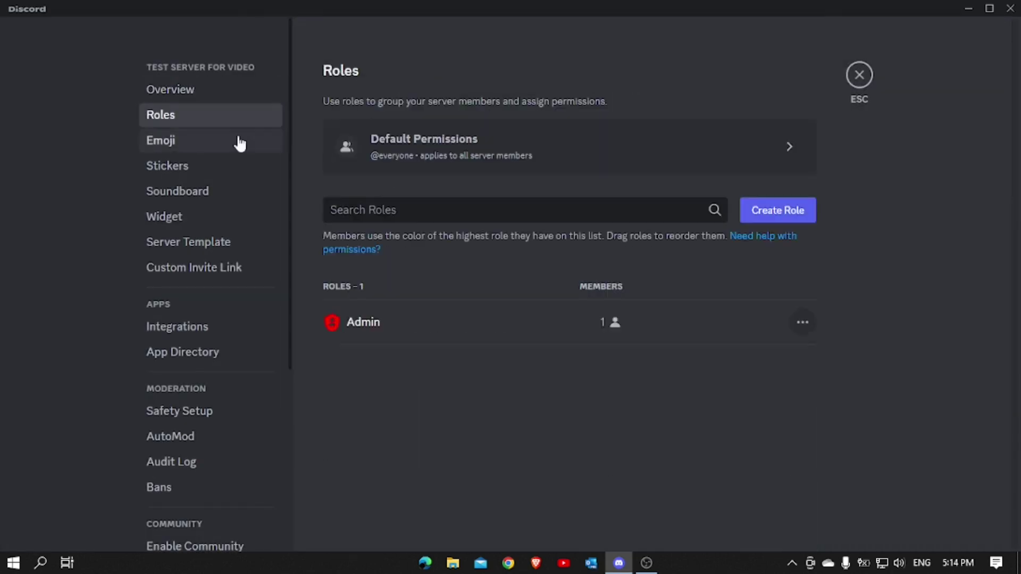
pyautogui.rightClick(572, 319)
pyautogui.click(794, 359)
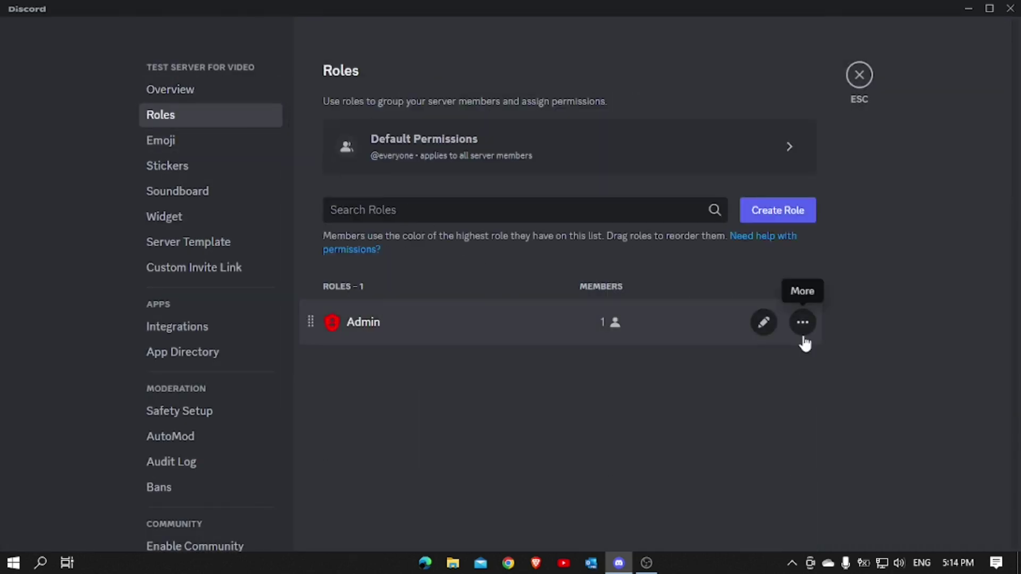
pyautogui.click(802, 333)
pyautogui.click(526, 371)
pyautogui.click(357, 335)
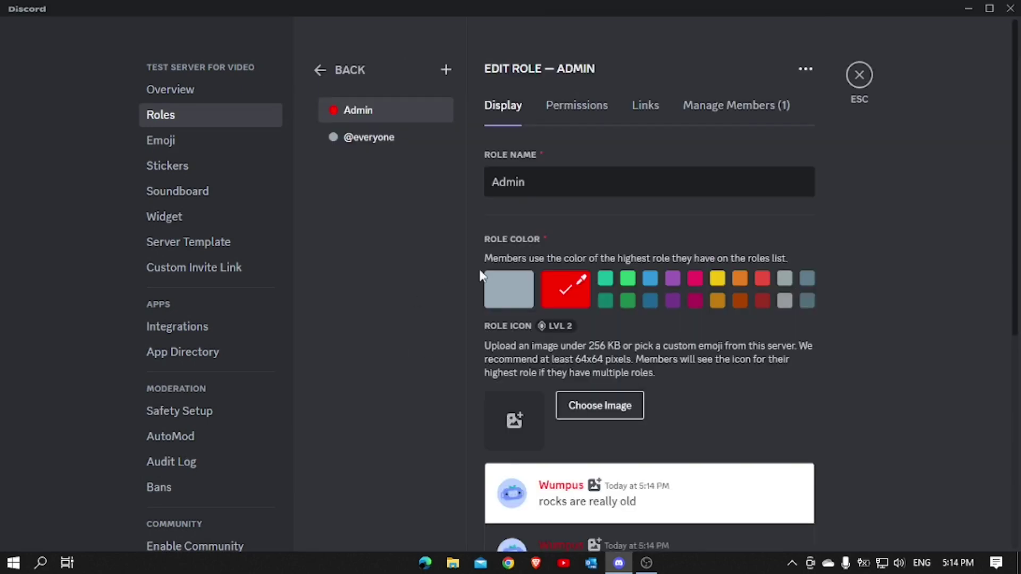
# - Add a second role named Mod and save the changes
pyautogui.click(445, 70)
pyautogui.click(548, 183)
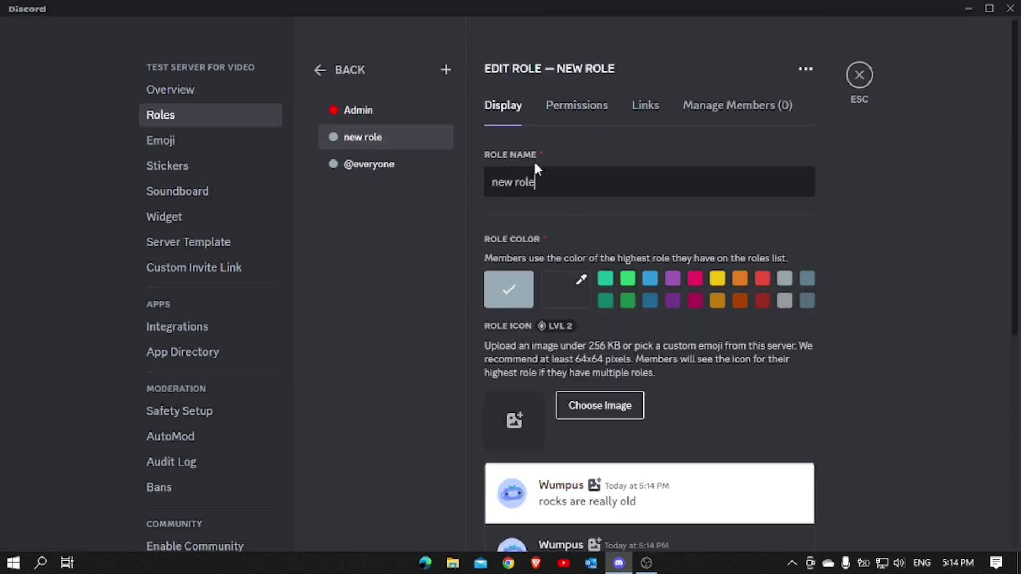
pyautogui.press('BackSpace')
pyautogui.press('BackSpace')
pyautogui.press('BackSpace')
pyautogui.press('BackSpace')
pyautogui.press('BackSpace')
pyautogui.write('Mod')
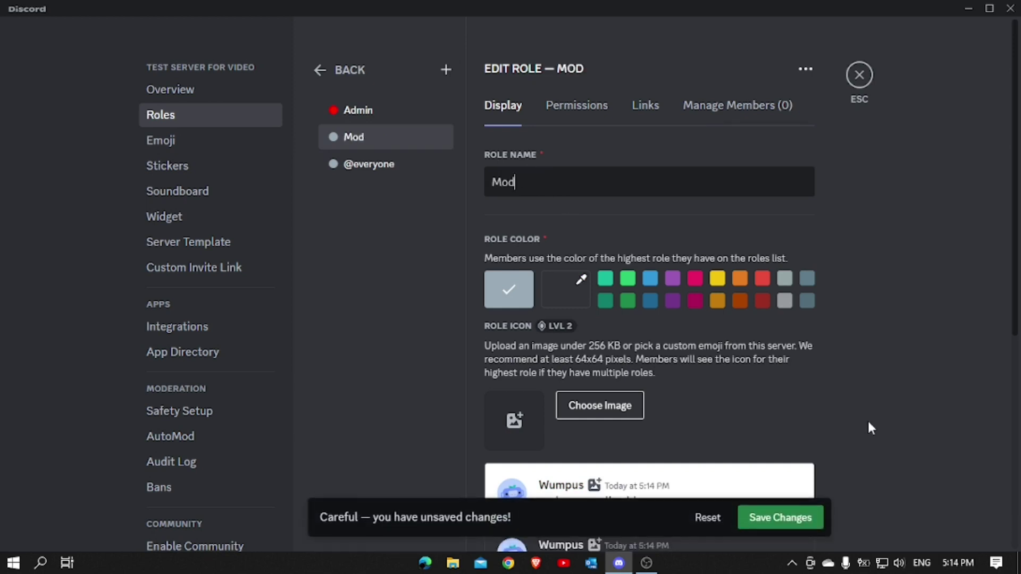
pyautogui.click(785, 526)
# - Set the Mod role's color to dark red, #790000, and save the changes
pyautogui.click(573, 108)
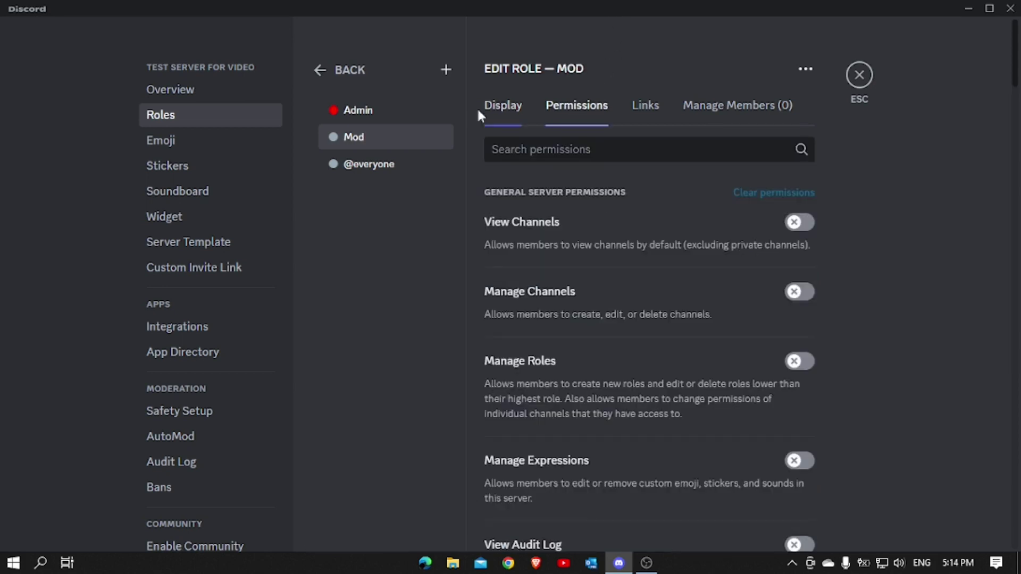
pyautogui.click(502, 107)
pyautogui.click(582, 284)
pyautogui.click(718, 320)
pyautogui.moveTo(718, 320)
pyautogui.mouseDown()
pyautogui.moveTo(771, 276)
pyautogui.moveTo(790, 343)
pyautogui.mouseUp()
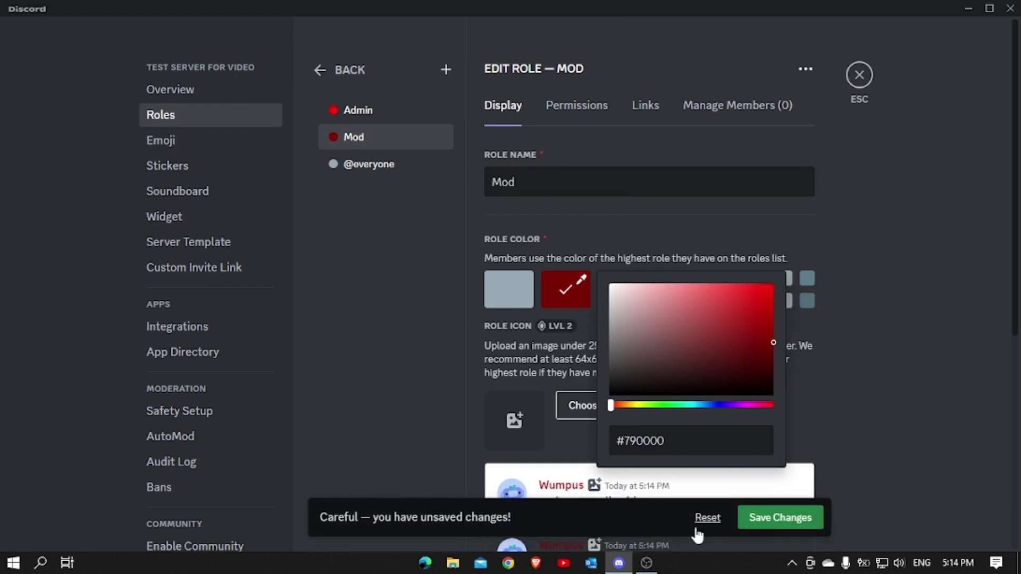
pyautogui.click(770, 518)
# - Display Mod role members separately from online members and save the changes
pyautogui.scroll(-3, 672, 351)
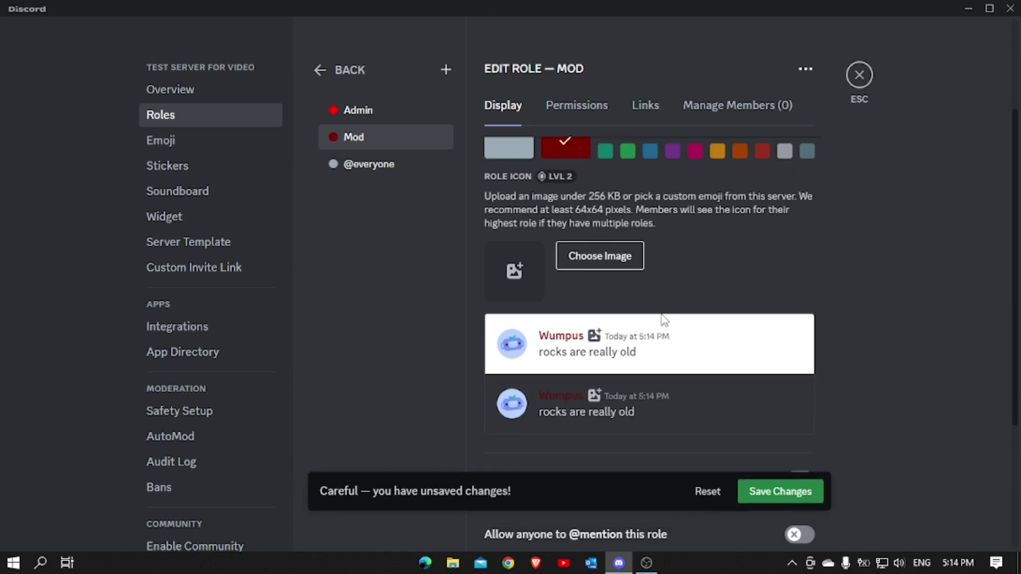
pyautogui.scroll(-3, 664, 320)
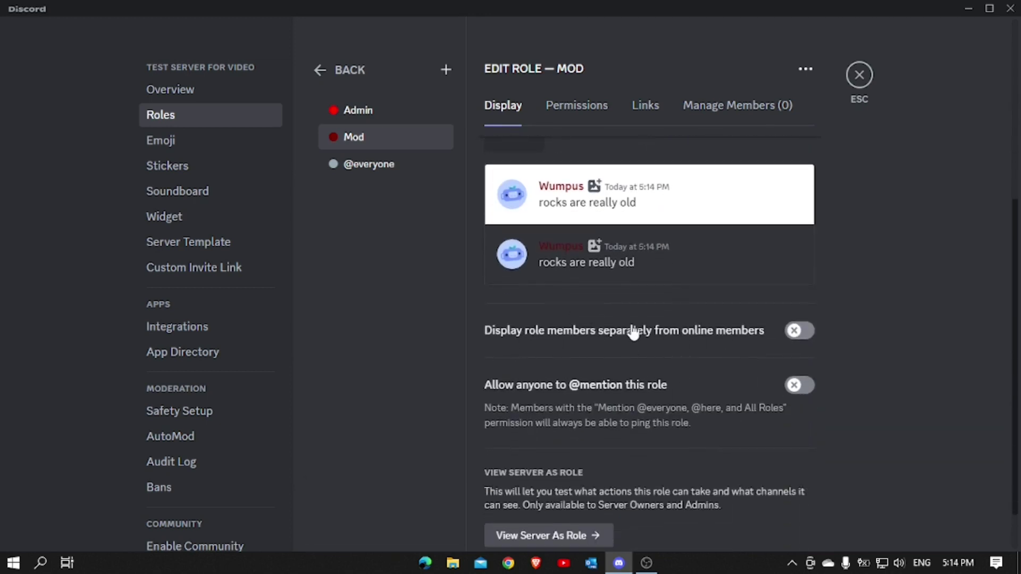
pyautogui.click(799, 331)
pyautogui.click(780, 525)
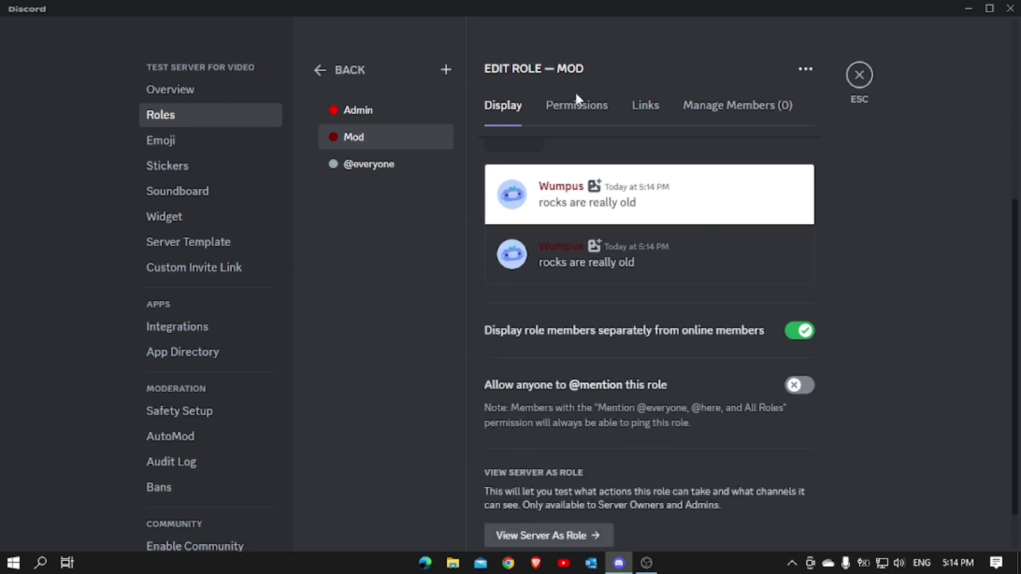
# - Enable all general server permissions for the Mod role, from View Channels through Manage Server
pyautogui.click(585, 108)
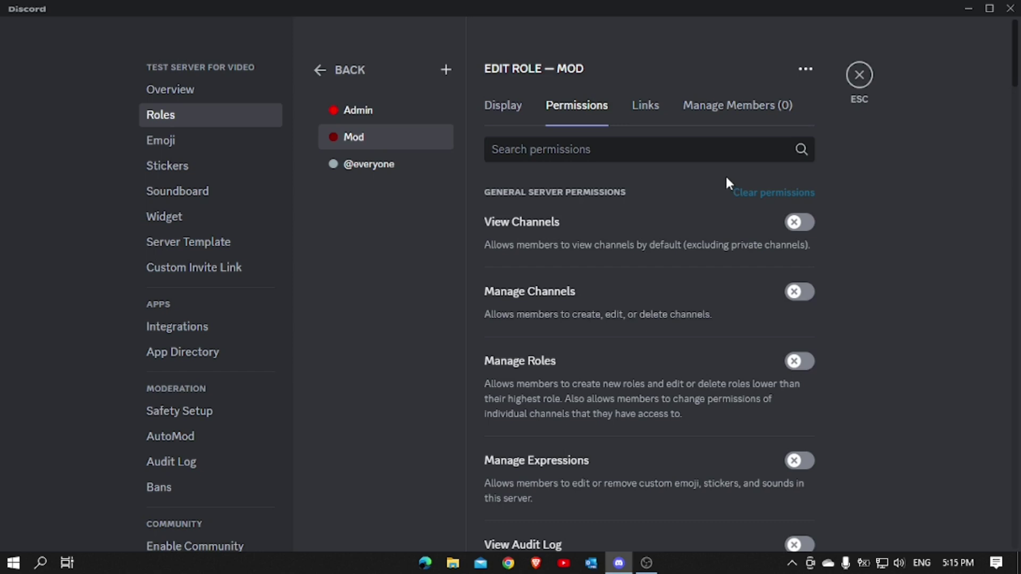
pyautogui.click(797, 223)
pyautogui.scroll(-2, 792, 229)
pyautogui.click(795, 220)
pyautogui.click(802, 288)
pyautogui.click(800, 387)
pyautogui.scroll(-3, 818, 361)
pyautogui.click(803, 323)
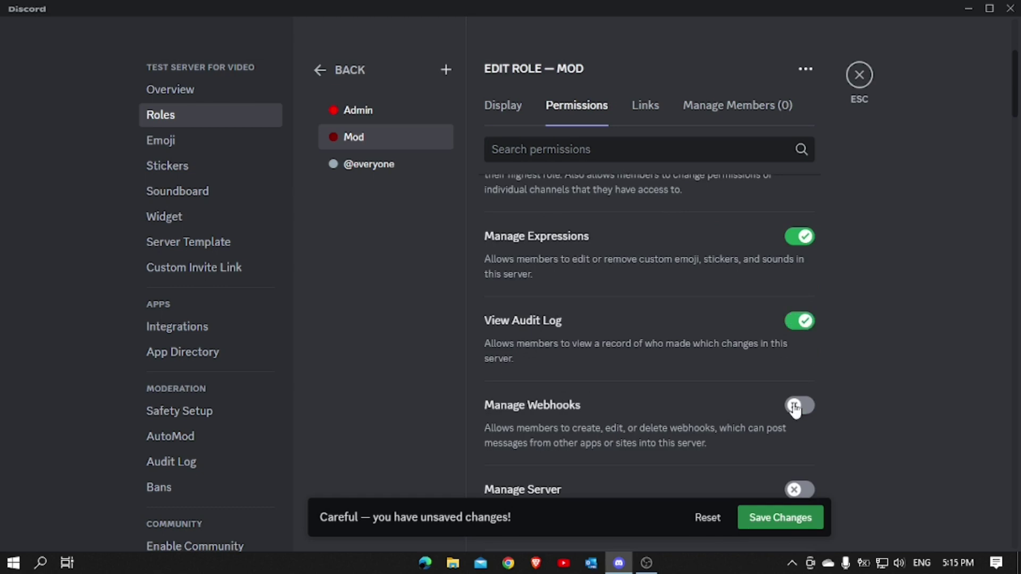
pyautogui.click(796, 405)
pyautogui.scroll(-3, 808, 353)
pyautogui.click(800, 340)
# - Enable Create Invite, Change Nickname and Manage Nicknames for the Mod role
pyautogui.click(801, 458)
pyautogui.scroll(-1, 818, 420)
pyautogui.scroll(-3, 816, 399)
pyautogui.click(799, 381)
pyautogui.click(800, 465)
pyautogui.scroll(-3, 813, 425)
pyautogui.click(800, 384)
pyautogui.click(799, 470)
pyautogui.scroll(-3, 819, 414)
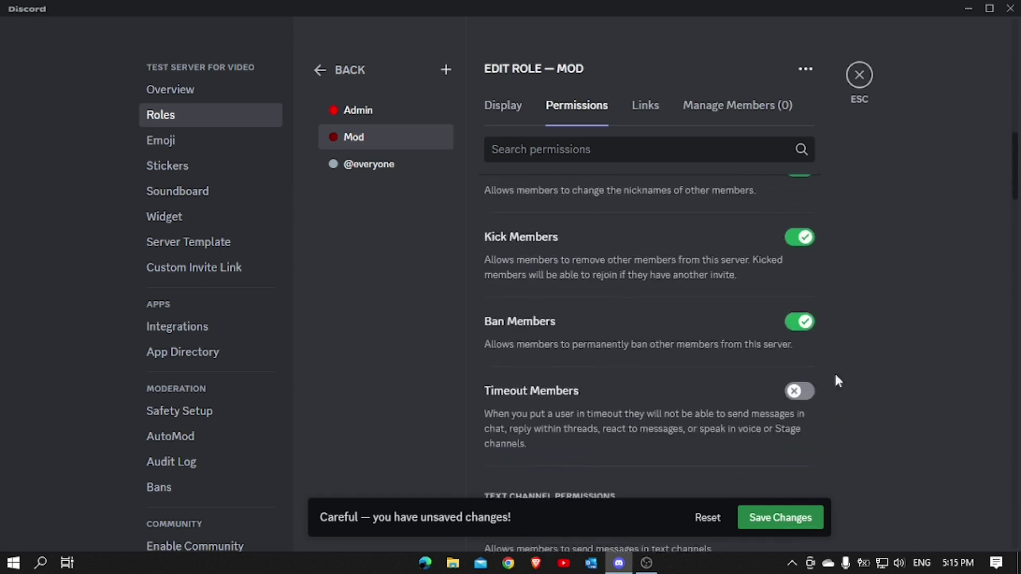
pyautogui.click(800, 235)
pyautogui.click(799, 319)
# - Enable Timeout Members and the message-sending and public and private thread creation permissions for the Mod role
pyautogui.click(796, 399)
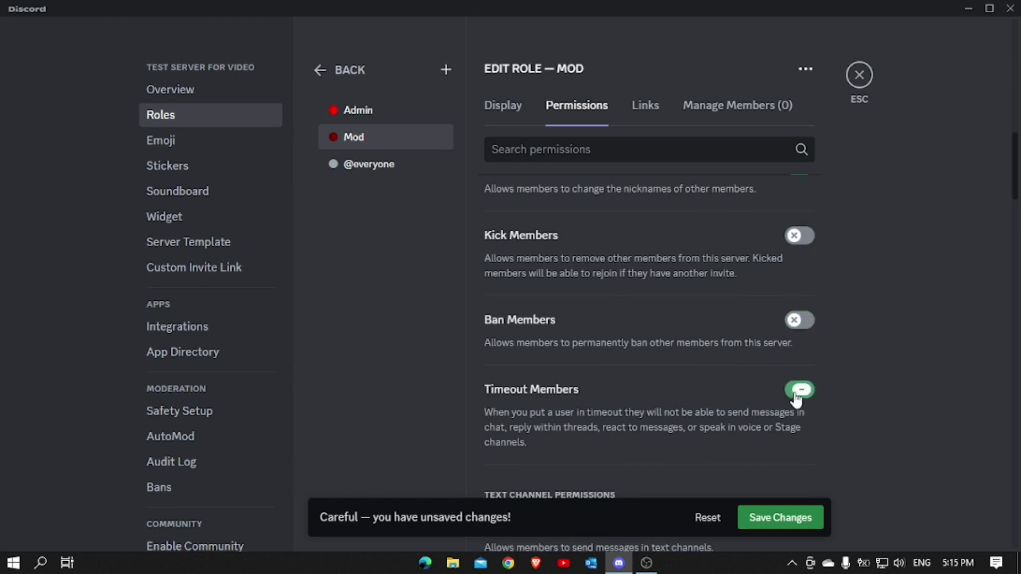
pyautogui.scroll(-4, 870, 376)
pyautogui.click(799, 370)
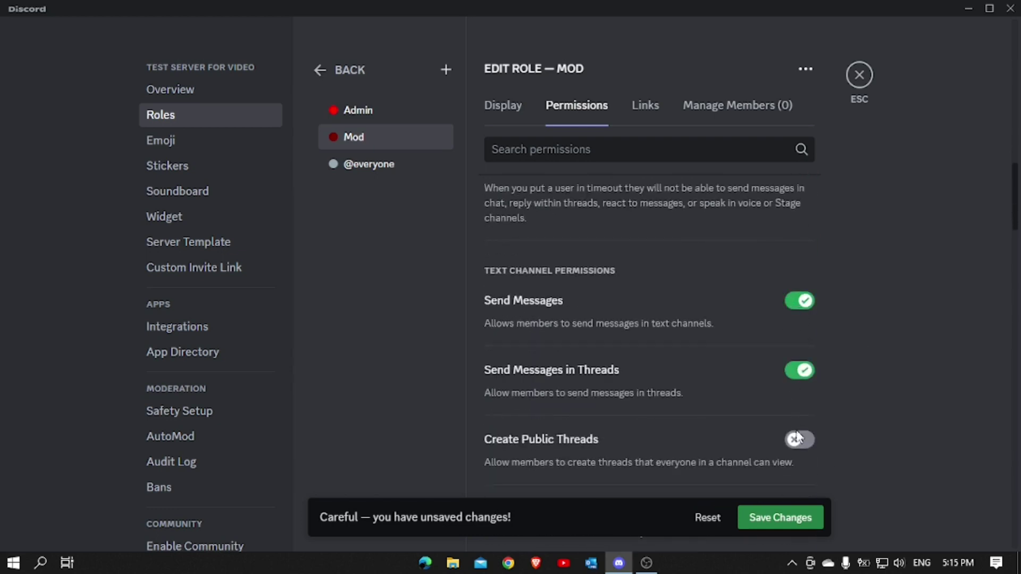
pyautogui.click(799, 439)
pyautogui.scroll(-2, 800, 408)
pyautogui.click(799, 433)
# - Enable Embed Links, Attach Files, Add Reactions, Use External Emoji and Use External Stickers for the Mod role
pyautogui.scroll(-3, 811, 410)
pyautogui.click(795, 354)
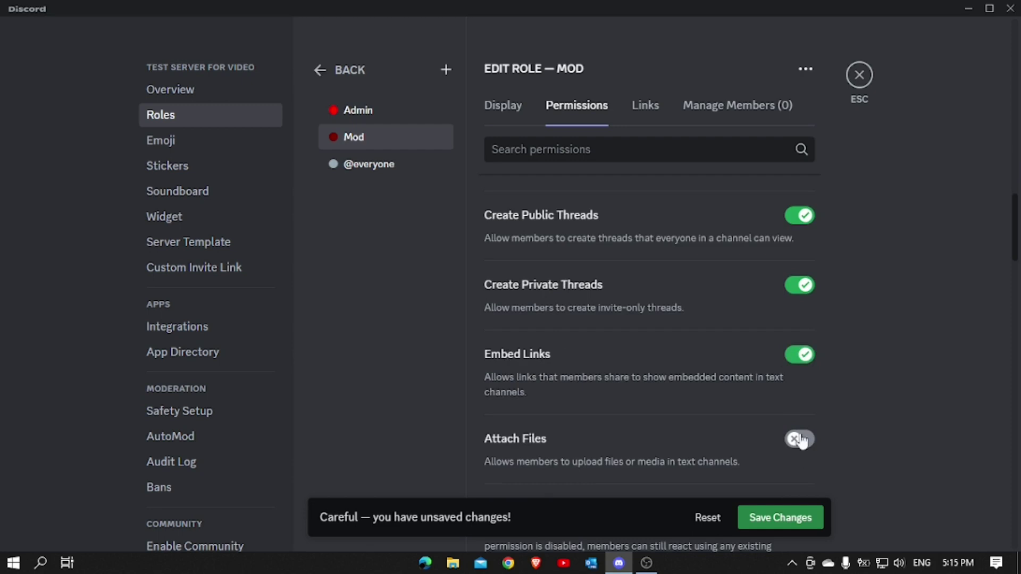
pyautogui.click(797, 439)
pyautogui.scroll(-3, 799, 415)
pyautogui.click(798, 284)
pyautogui.click(797, 384)
pyautogui.click(798, 467)
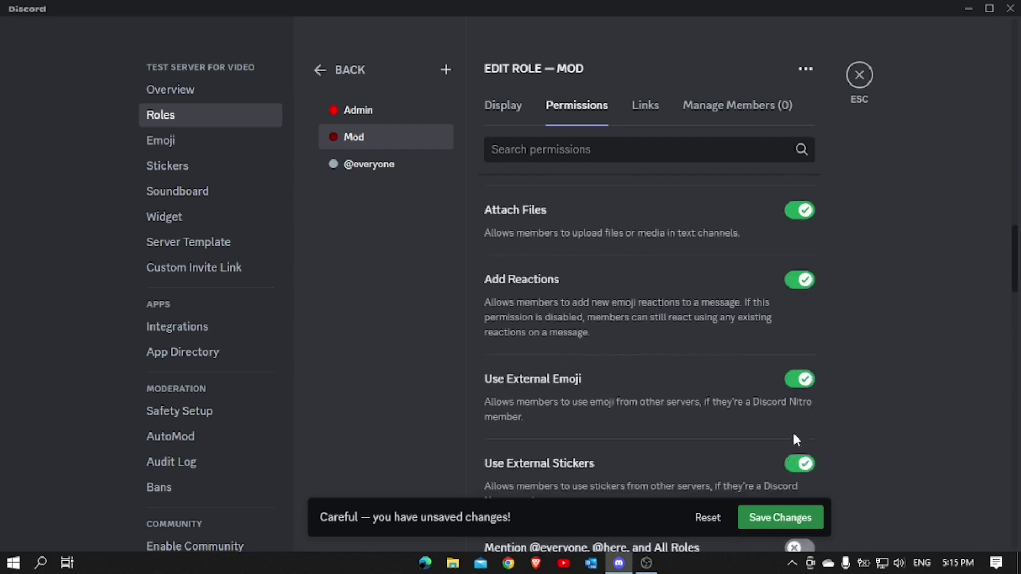
# - Enable mentioning everyone and all roles, Manage Messages, Manage Threads and Read Message History for the Mod role
pyautogui.scroll(-2, 796, 404)
pyautogui.click(799, 324)
pyautogui.click(799, 425)
pyautogui.scroll(-2, 799, 428)
pyautogui.click(799, 435)
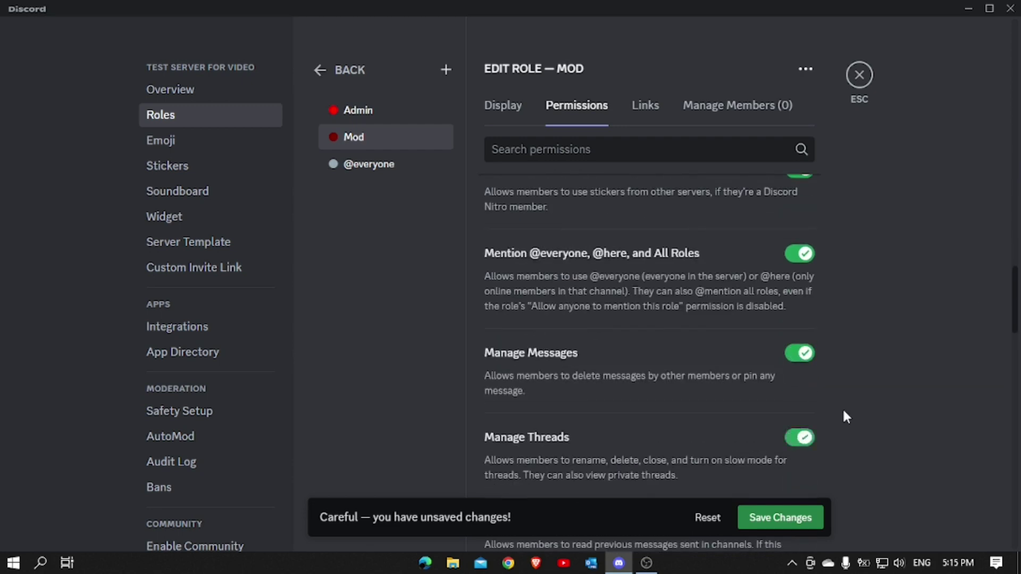
pyautogui.scroll(-3, 819, 393)
pyautogui.click(799, 371)
# - Enable the Mod role's remaining text channel permissions, from Send Text-to-Speech Messages through Send Voice Messages
pyautogui.scroll(-3, 799, 345)
pyautogui.click(799, 322)
pyautogui.click(799, 407)
pyautogui.scroll(-3, 821, 396)
pyautogui.click(799, 343)
# - Enable Connect, Speak, Video, Use Activities and Use Soundboard for the Mod role
pyautogui.click(799, 446)
pyautogui.scroll(-3, 799, 425)
pyautogui.click(797, 372)
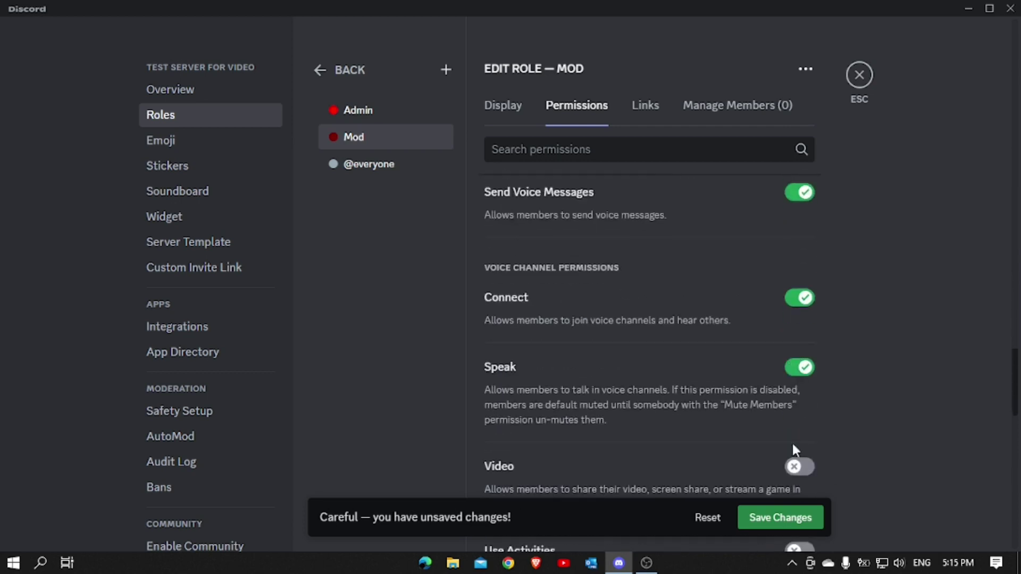
pyautogui.click(795, 465)
pyautogui.scroll(-3, 795, 440)
pyautogui.click(797, 402)
pyautogui.click(791, 471)
# - Enable Use External Sounds, Use Voice Activity and Priority Speaker for the Mod role
pyautogui.scroll(-3, 787, 420)
pyautogui.click(797, 394)
pyautogui.click(798, 475)
pyautogui.scroll(-3, 798, 467)
pyautogui.click(798, 355)
# - Enable Mute Members, Deafen Members and Move Members for the Mod role
pyautogui.scroll(-3, 799, 401)
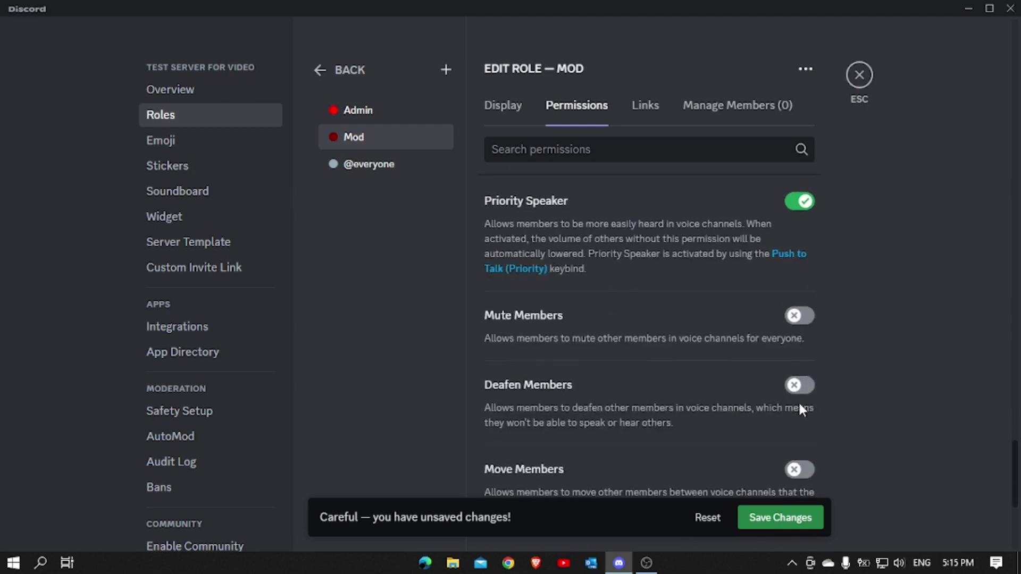
pyautogui.click(799, 315)
pyautogui.click(799, 385)
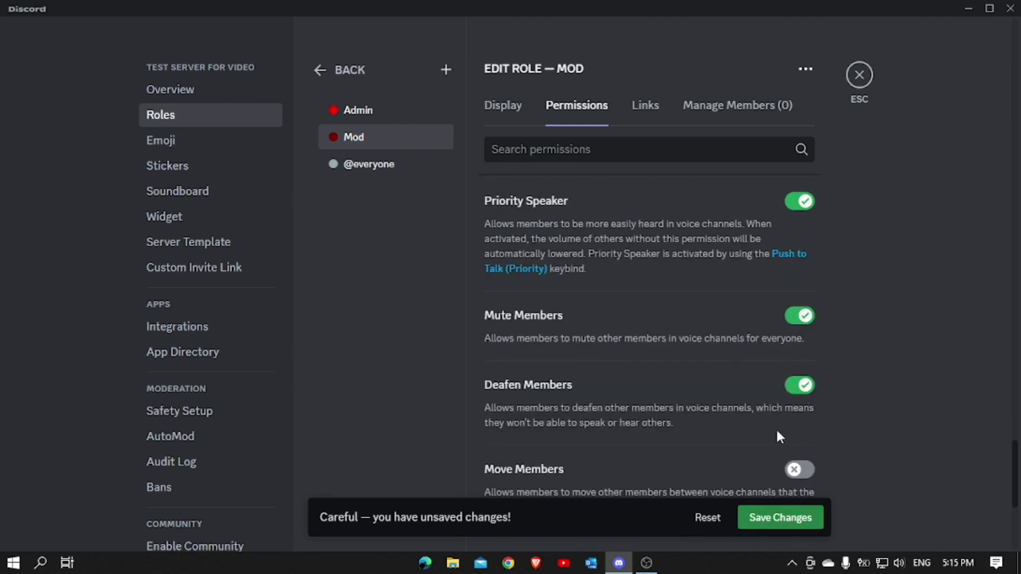
pyautogui.scroll(-2, 779, 431)
pyautogui.click(802, 398)
# - Enable Manage Events for the Mod role and save the permission changes
pyautogui.scroll(-3, 799, 403)
pyautogui.scroll(2, 798, 397)
pyautogui.scroll(-2, 799, 397)
pyautogui.scroll(-2, 818, 378)
pyautogui.click(806, 299)
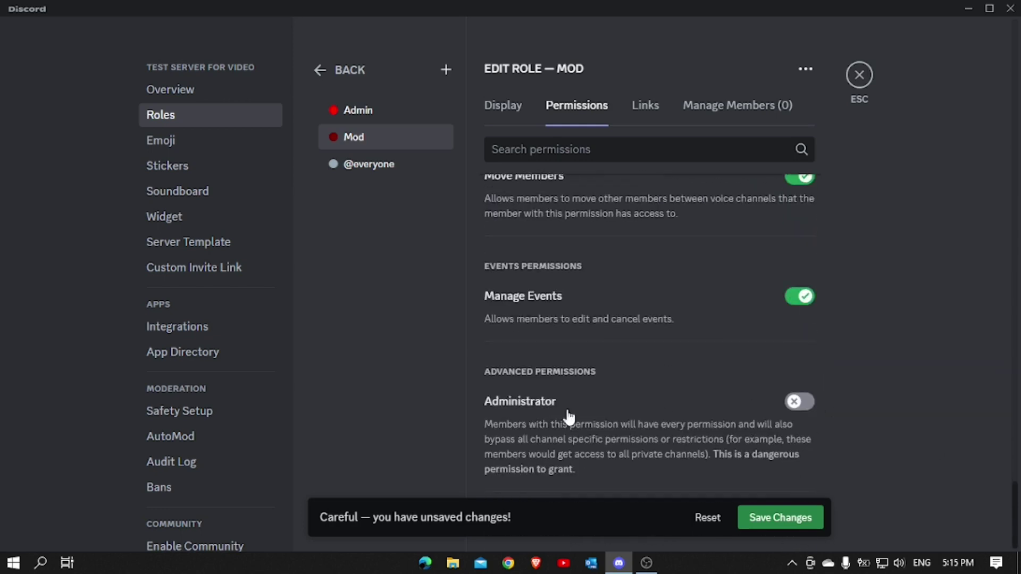
pyautogui.scroll(15, 586, 391)
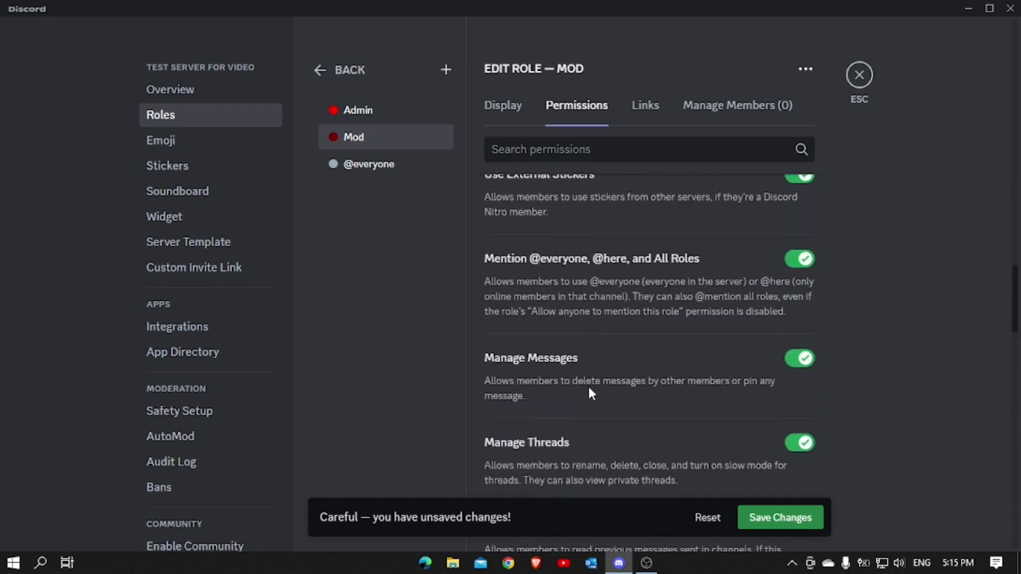
pyautogui.scroll(10, 588, 388)
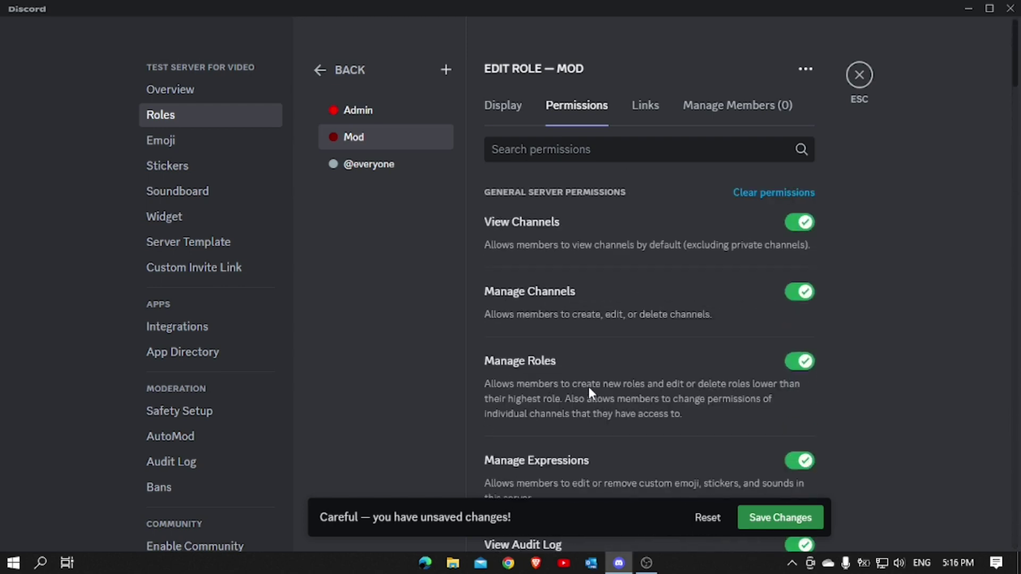
pyautogui.click(794, 523)
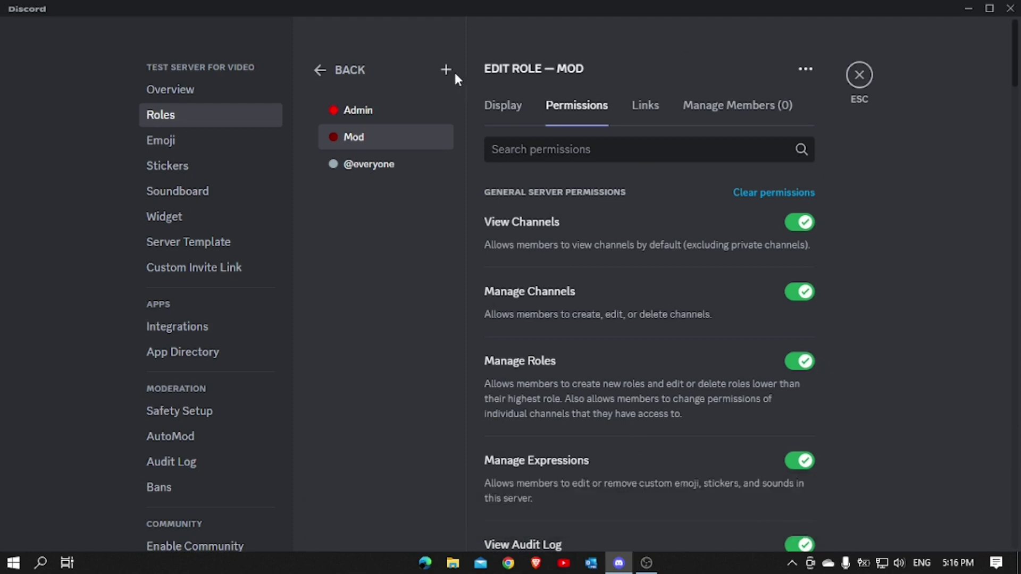
# - Add a third role and name it Bot
pyautogui.click(503, 106)
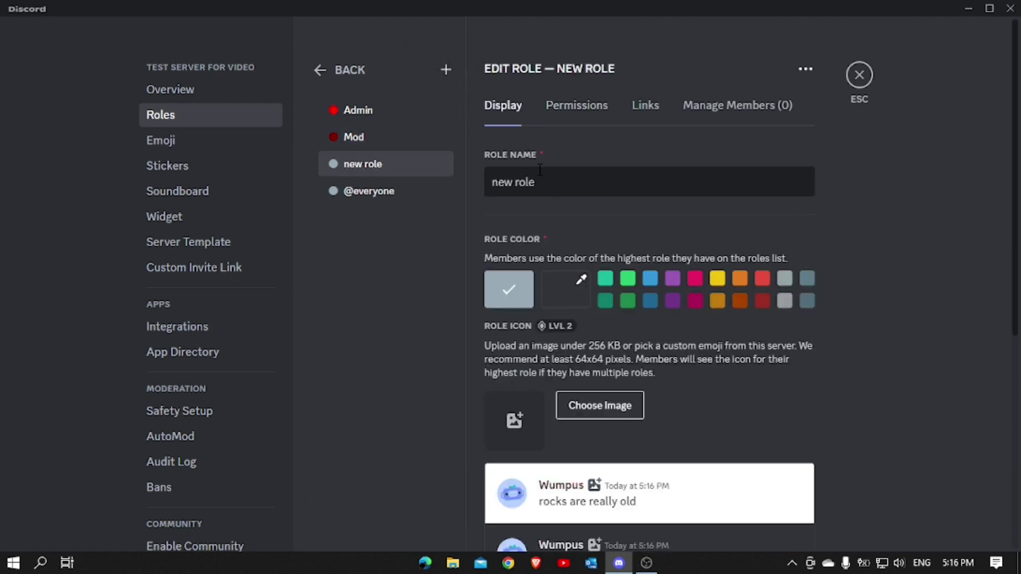
pyautogui.tripleClick(552, 183)
pyautogui.press('BackSpace')
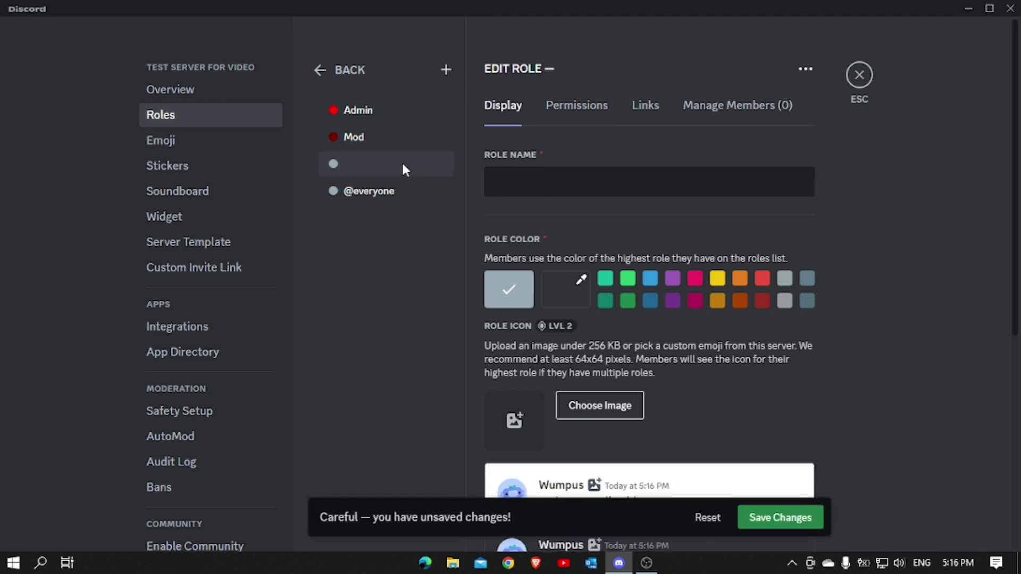
pyautogui.write('Bot')
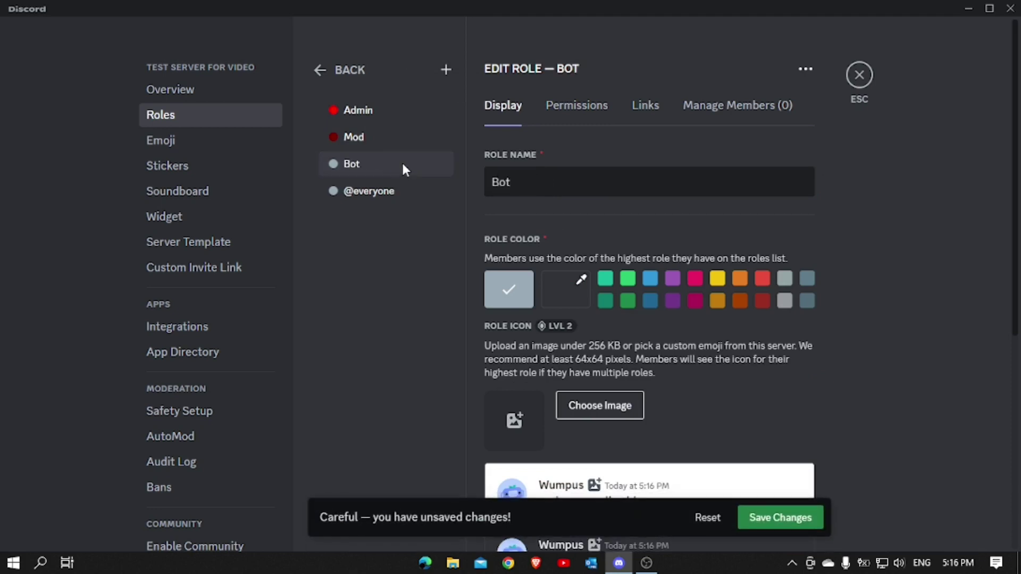
# - Give the Bot role the light blue preset color, display its members separately from online members, and save
pyautogui.click(650, 282)
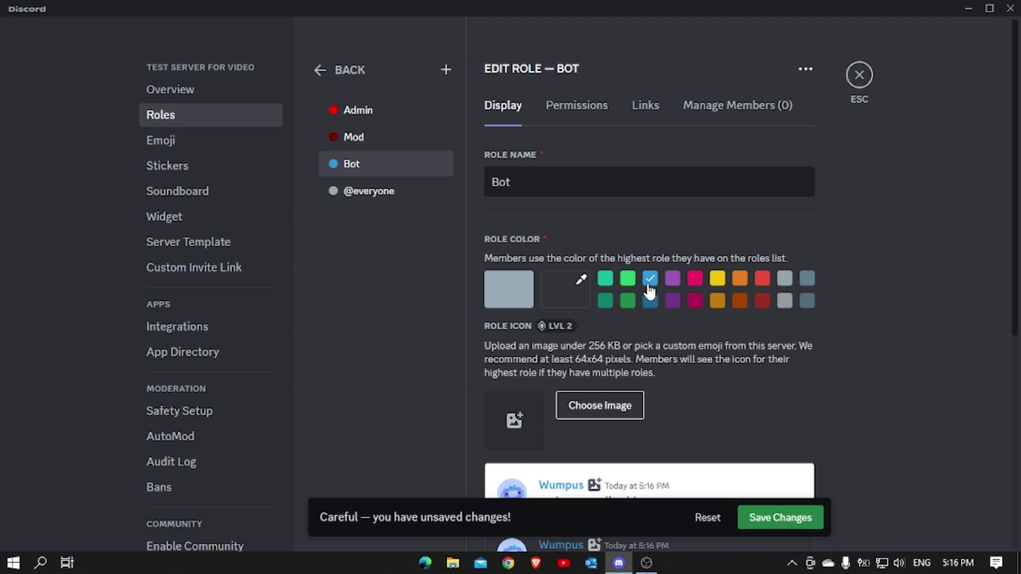
pyautogui.scroll(-6, 711, 321)
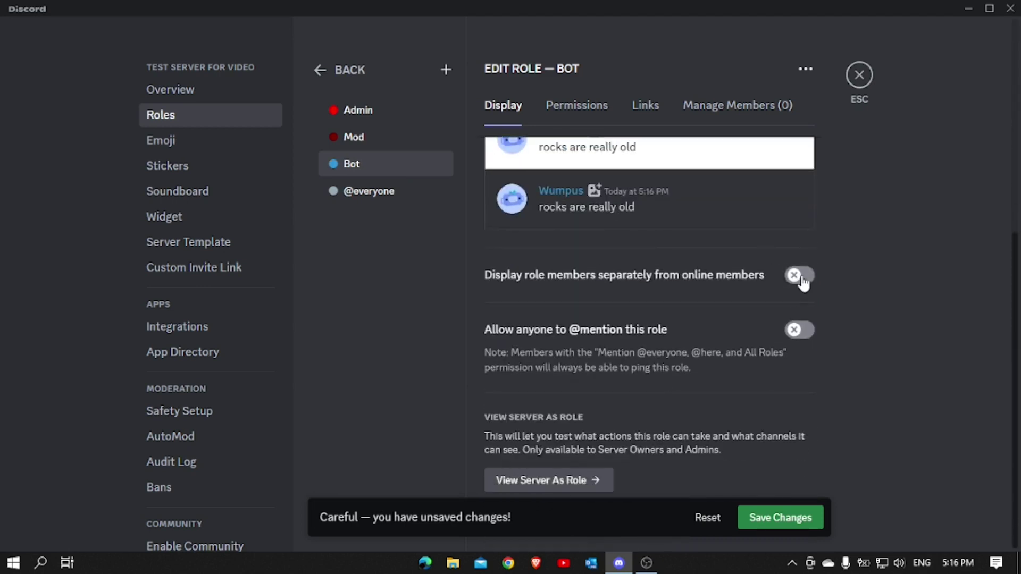
pyautogui.click(803, 279)
pyautogui.click(770, 521)
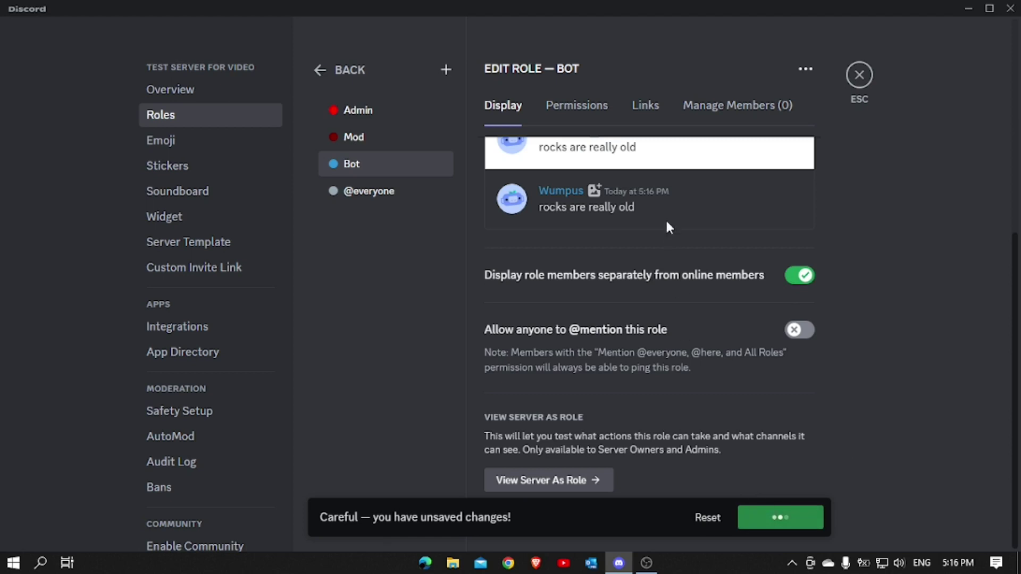
# - Enable all general server permissions for the Bot role, from View Channels through Manage Server
pyautogui.click(600, 116)
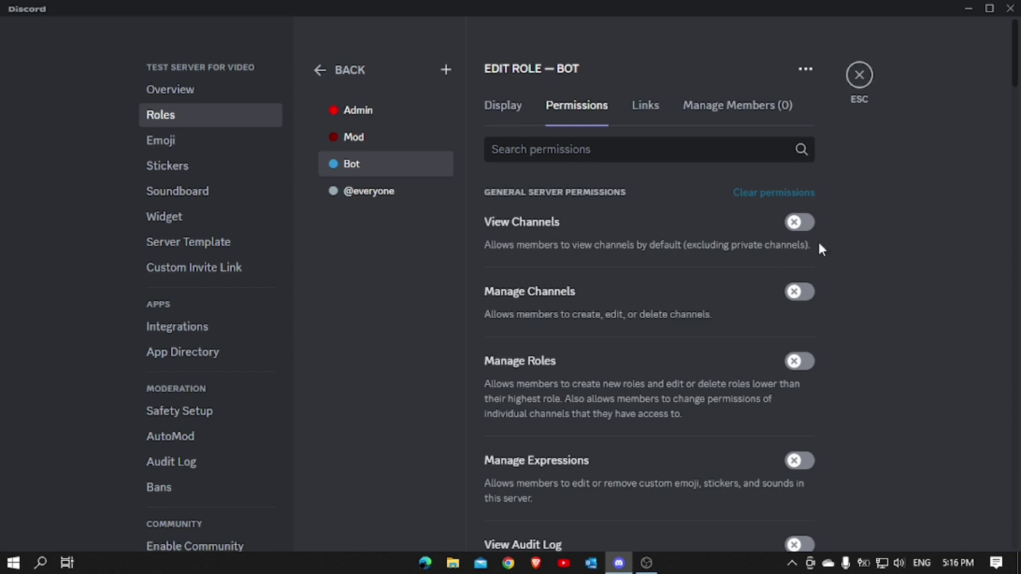
pyautogui.click(799, 222)
pyautogui.click(799, 292)
pyautogui.click(799, 361)
pyautogui.scroll(-1, 797, 396)
pyautogui.click(796, 394)
pyautogui.click(796, 471)
pyautogui.scroll(-3, 853, 414)
pyautogui.click(812, 406)
pyautogui.scroll(-1, 818, 412)
pyautogui.click(813, 415)
# - Enable all membership permissions for the Bot role, from Create Invite through Timeout Members
pyautogui.scroll(-3, 814, 409)
pyautogui.click(797, 390)
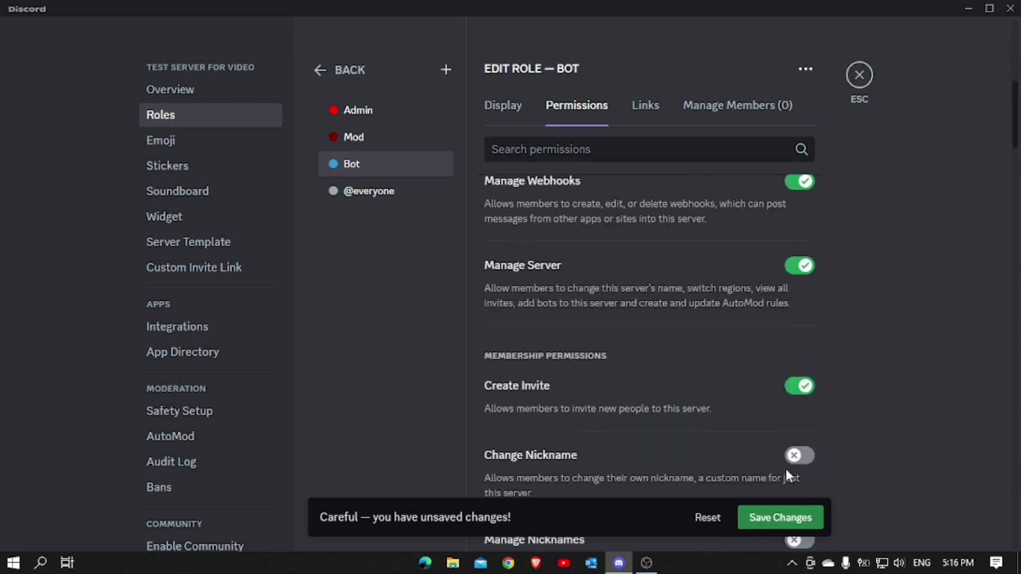
pyautogui.click(793, 458)
pyautogui.scroll(-4, 766, 436)
pyautogui.click(792, 316)
pyautogui.click(794, 384)
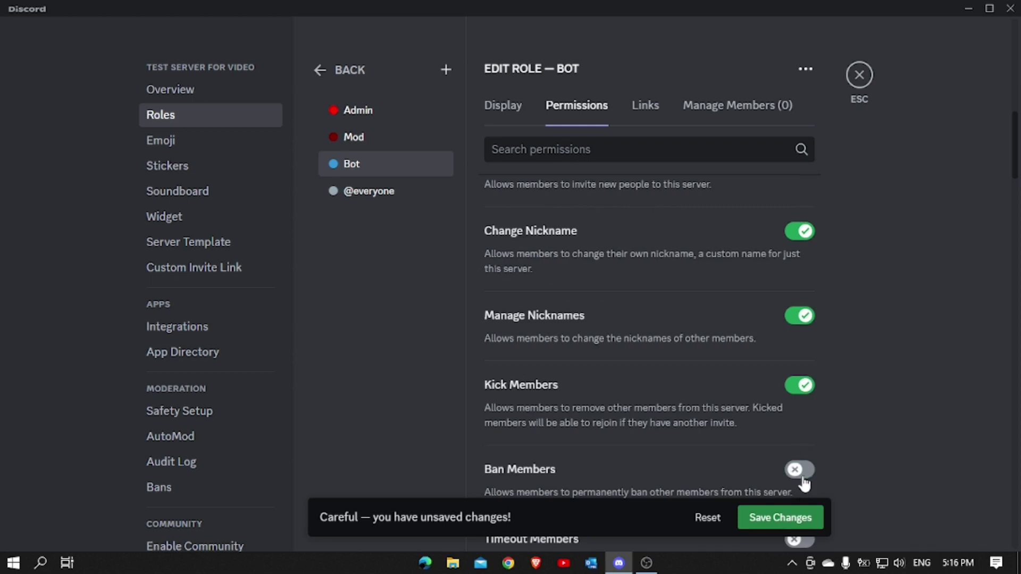
pyautogui.click(798, 469)
pyautogui.scroll(-3, 797, 425)
pyautogui.click(798, 392)
# - Enable Send Messages, Send Messages in Threads, Create Public Threads and Create Private Threads for the Bot role
pyautogui.scroll(-3, 797, 391)
pyautogui.click(795, 378)
pyautogui.click(800, 447)
pyautogui.scroll(-3, 802, 417)
pyautogui.click(794, 364)
pyautogui.click(795, 430)
# - Enable Embed Links, Attach Files, Add Reactions, Use External Emoji and Use External Stickers for the Bot role
pyautogui.scroll(-1, 803, 420)
pyautogui.scroll(-2, 800, 415)
pyautogui.click(798, 354)
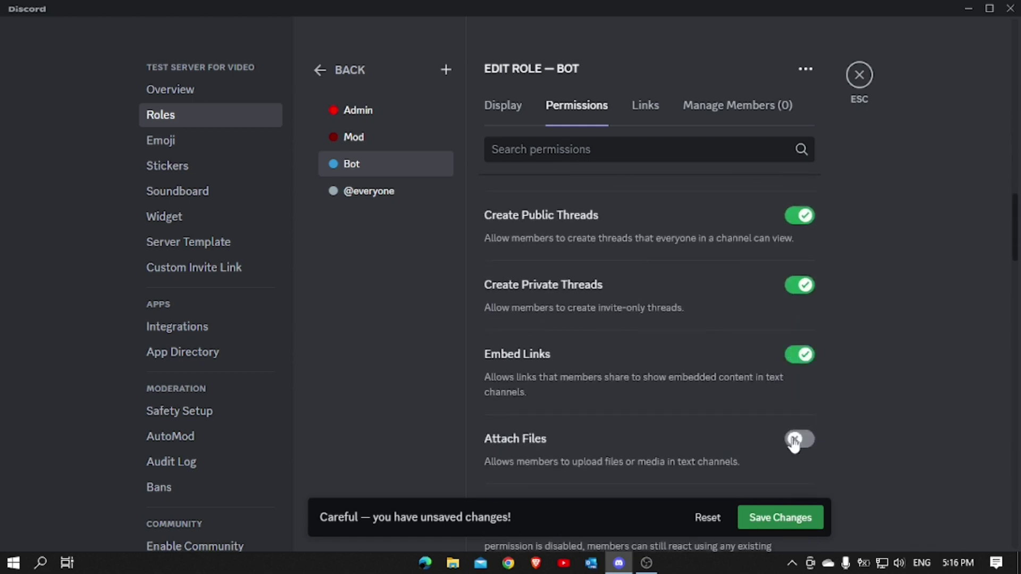
pyautogui.click(797, 438)
pyautogui.scroll(-2, 800, 438)
pyautogui.click(798, 433)
pyautogui.scroll(-3, 802, 436)
pyautogui.click(799, 384)
pyautogui.click(799, 468)
# - Enable mentioning everyone and all roles, Manage Messages and Manage Threads for the Bot role
pyautogui.scroll(-3, 829, 436)
pyautogui.click(799, 400)
pyautogui.scroll(-3, 807, 372)
pyautogui.click(803, 357)
pyautogui.click(806, 440)
# - Enable the Bot role's last text channel permissions, from Send Text-to-Speech Messages through Send Voice Messages
pyautogui.scroll(-3, 816, 406)
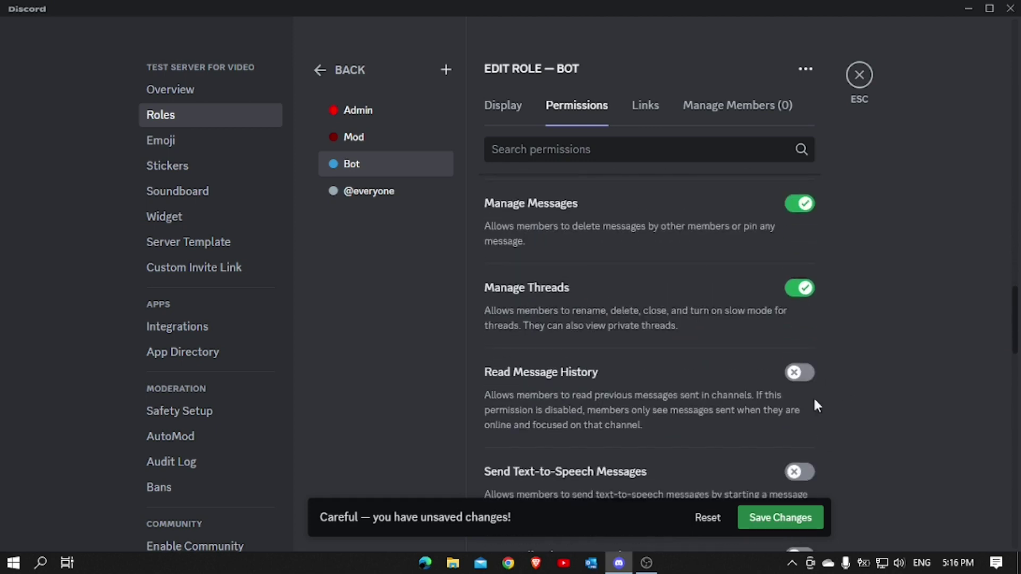
pyautogui.click(797, 472)
pyautogui.scroll(-2, 809, 457)
pyautogui.click(800, 482)
pyautogui.scroll(-3, 803, 435)
pyautogui.click(800, 416)
# - Enable Connect, Speak, Video, Use Activities and Use Soundboard for the Bot role
pyautogui.scroll(-2, 801, 426)
pyautogui.click(799, 446)
pyautogui.scroll(-1, 813, 439)
pyautogui.click(800, 470)
pyautogui.scroll(-2, 821, 431)
pyautogui.click(800, 464)
pyautogui.scroll(-3, 851, 432)
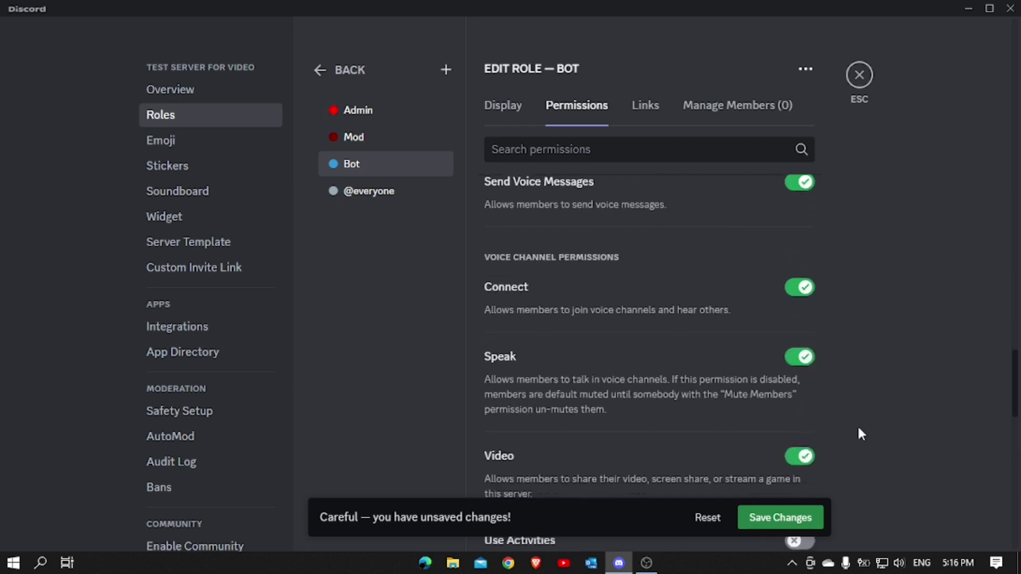
pyautogui.click(798, 402)
pyautogui.click(797, 471)
# - Enable Use External Sounds, Use Voice Activity and Priority Speaker for the Bot role
pyautogui.scroll(-3, 819, 415)
pyautogui.click(801, 389)
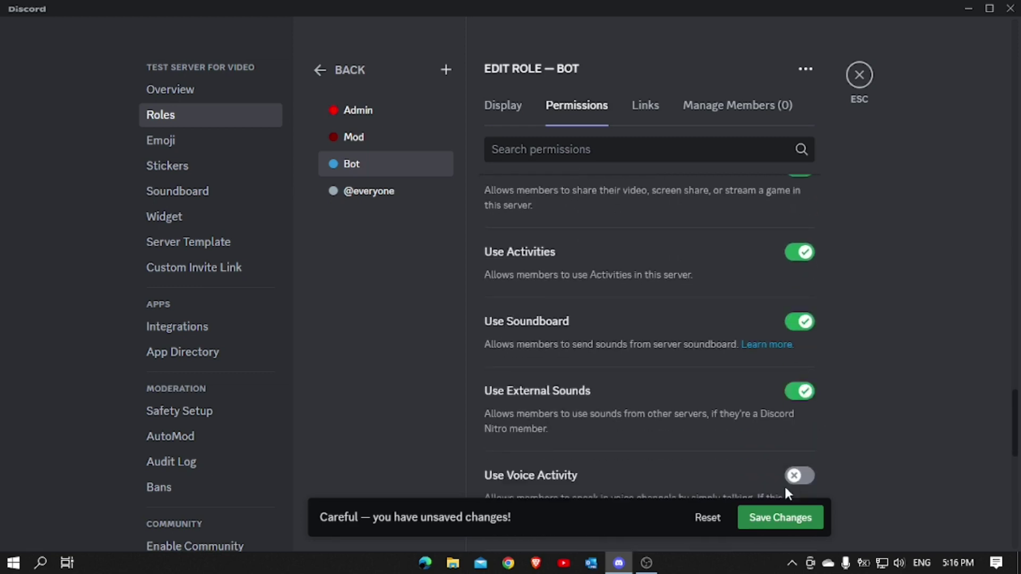
pyautogui.click(797, 473)
pyautogui.scroll(-2, 815, 441)
pyautogui.scroll(-1, 810, 436)
pyautogui.click(802, 423)
# - Enable Mute Members, Deafen Members and Move Members for the Bot role
pyautogui.scroll(-3, 818, 425)
pyautogui.click(800, 391)
pyautogui.click(804, 458)
pyautogui.scroll(-3, 805, 451)
pyautogui.click(800, 394)
# - Enable Manage Events and Administrator for the Bot role and save the permission changes
pyautogui.scroll(-3, 800, 398)
pyautogui.click(799, 366)
pyautogui.click(798, 471)
pyautogui.scroll(15, 649, 309)
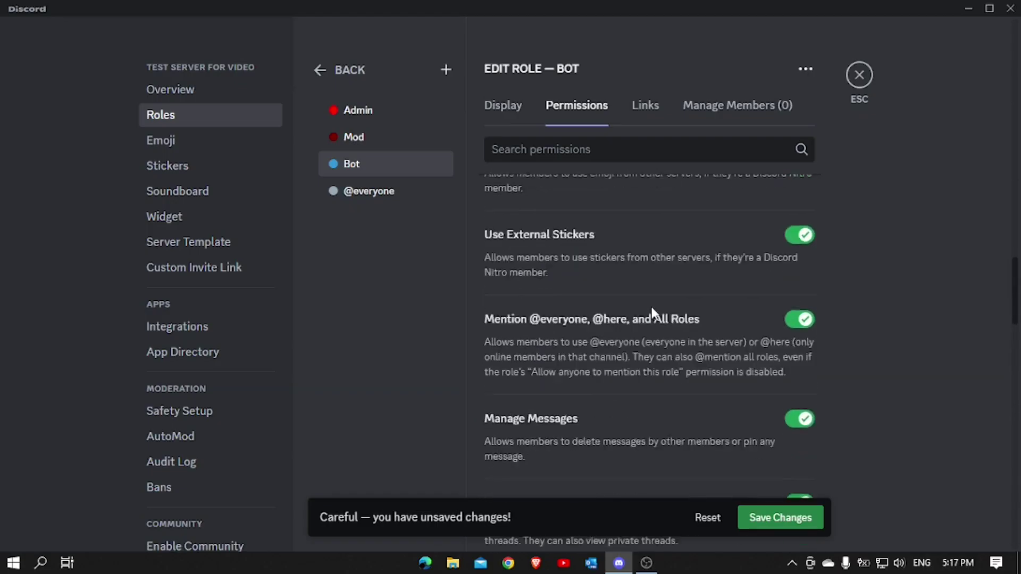
pyautogui.scroll(10, 649, 304)
pyautogui.click(774, 512)
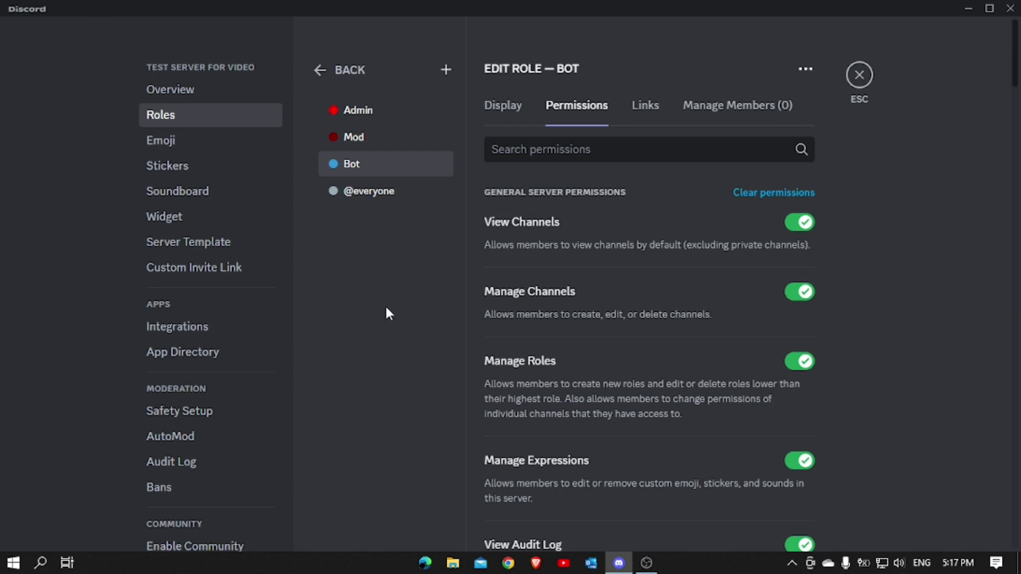
# - Leave these settings, switch to the CWS COMPUTER WORKING SYSTEM server and view the list in its Roles settings
pyautogui.press('Escape')
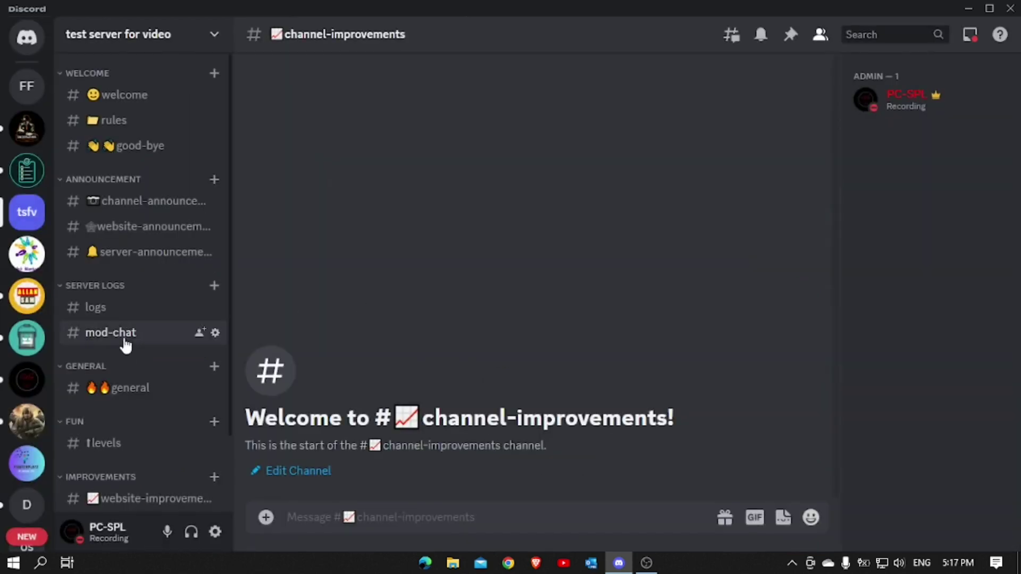
pyautogui.click(21, 388)
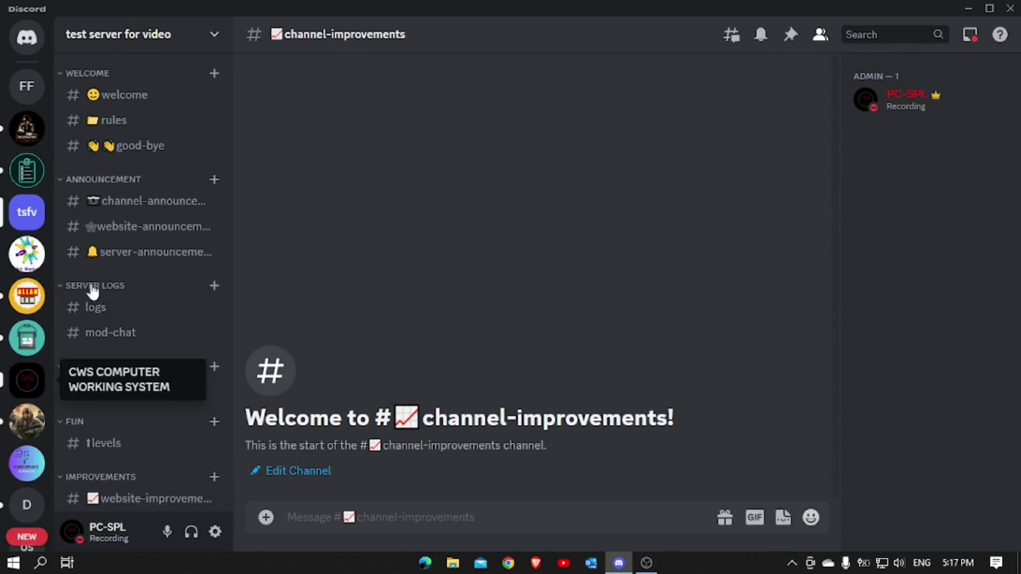
pyautogui.click(200, 37)
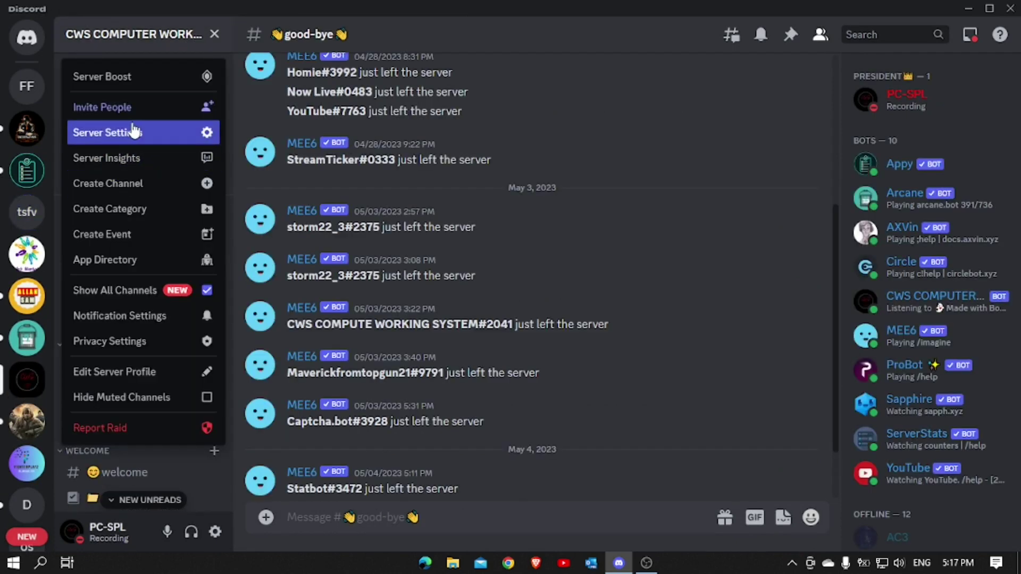
pyautogui.click(130, 133)
pyautogui.click(166, 118)
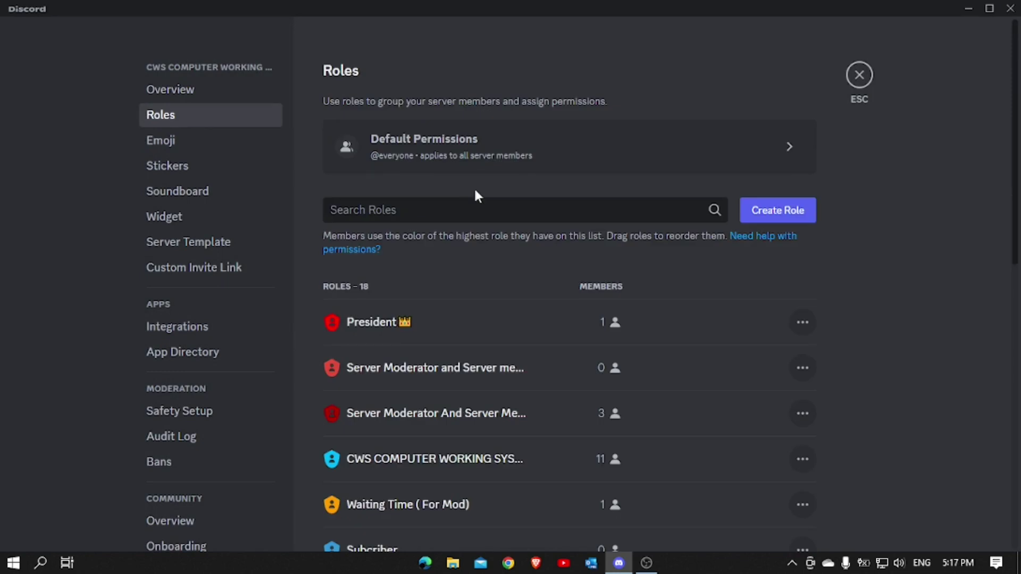
pyautogui.scroll(-2, 474, 196)
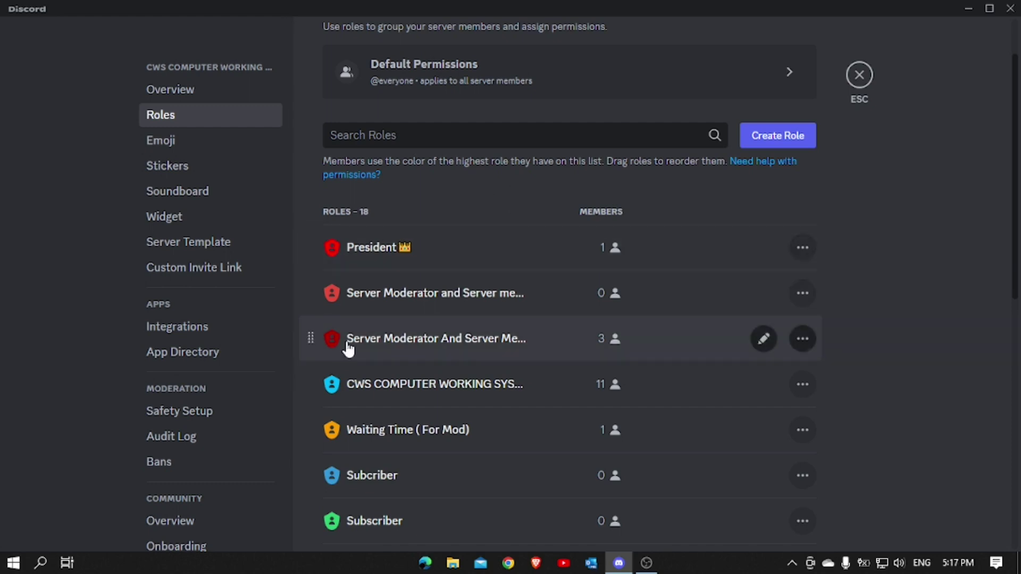
# - Examine the complete role list of the CWS COMPUTER WORKING SYSTEM server down to the last bot role
pyautogui.scroll(-2, 524, 335)
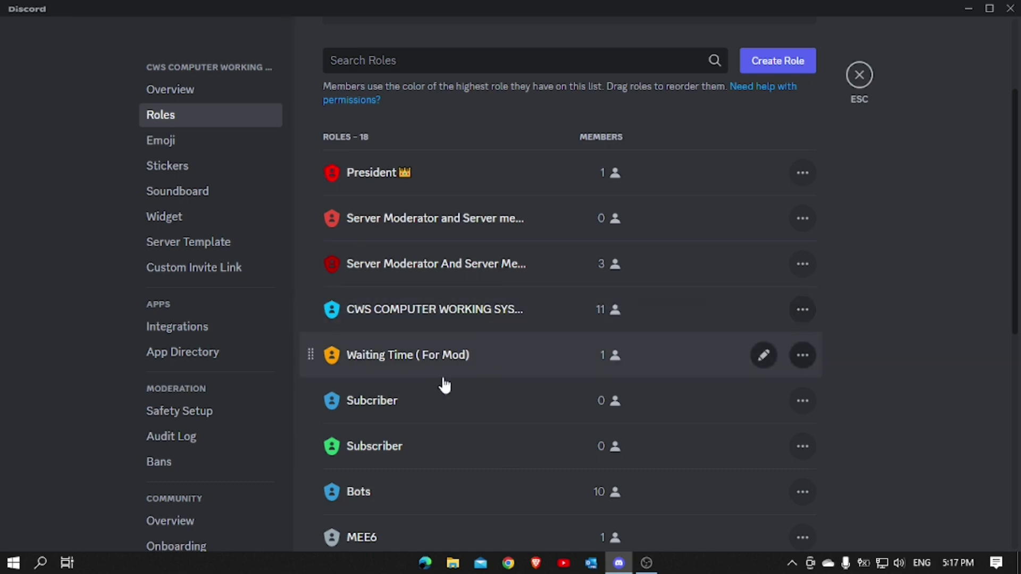
pyautogui.scroll(-2, 436, 394)
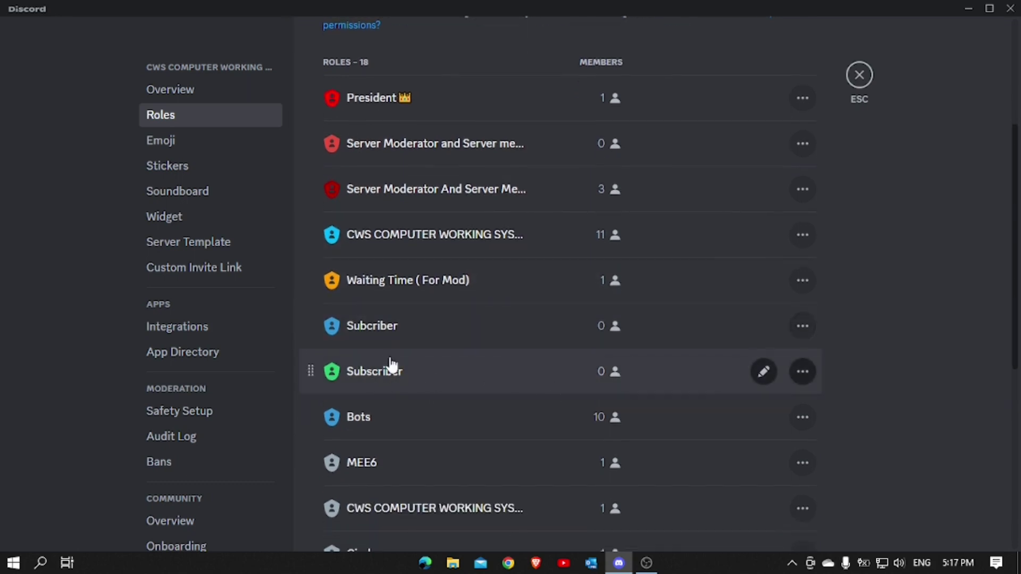
pyautogui.scroll(-2, 390, 340)
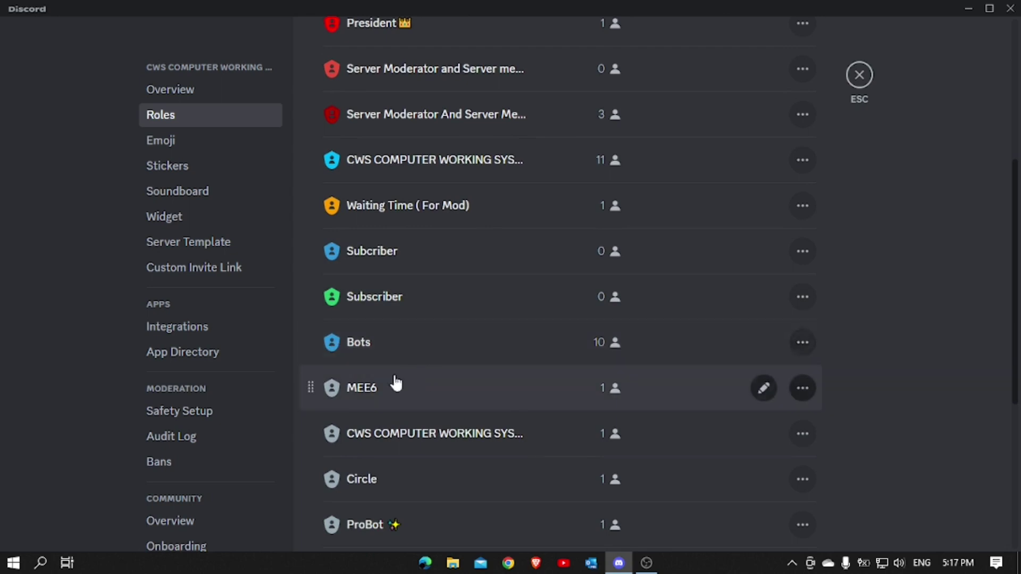
pyautogui.scroll(-3, 423, 355)
pyautogui.scroll(-3, 417, 353)
pyautogui.scroll(-2, 411, 351)
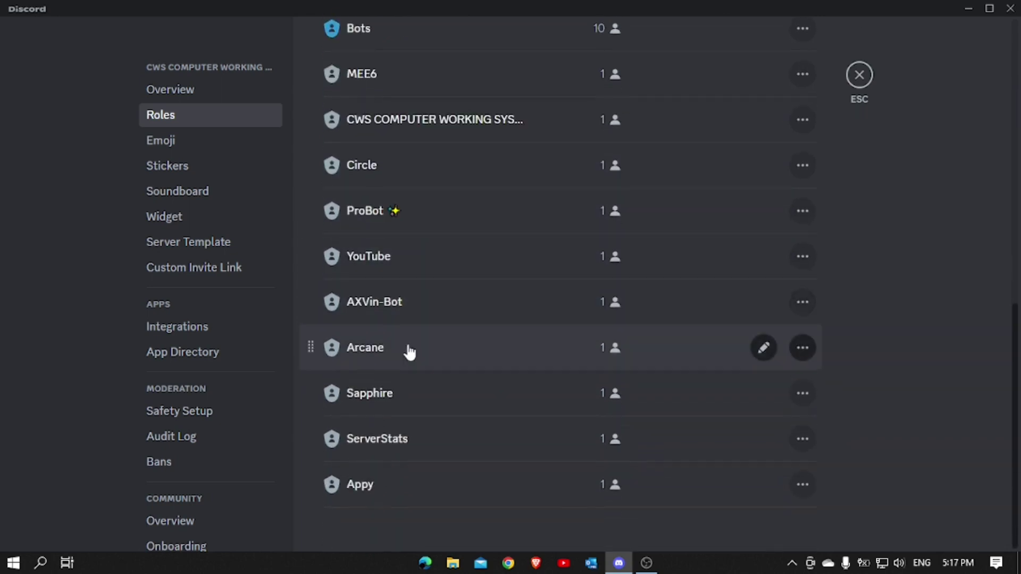
pyautogui.scroll(10, 392, 357)
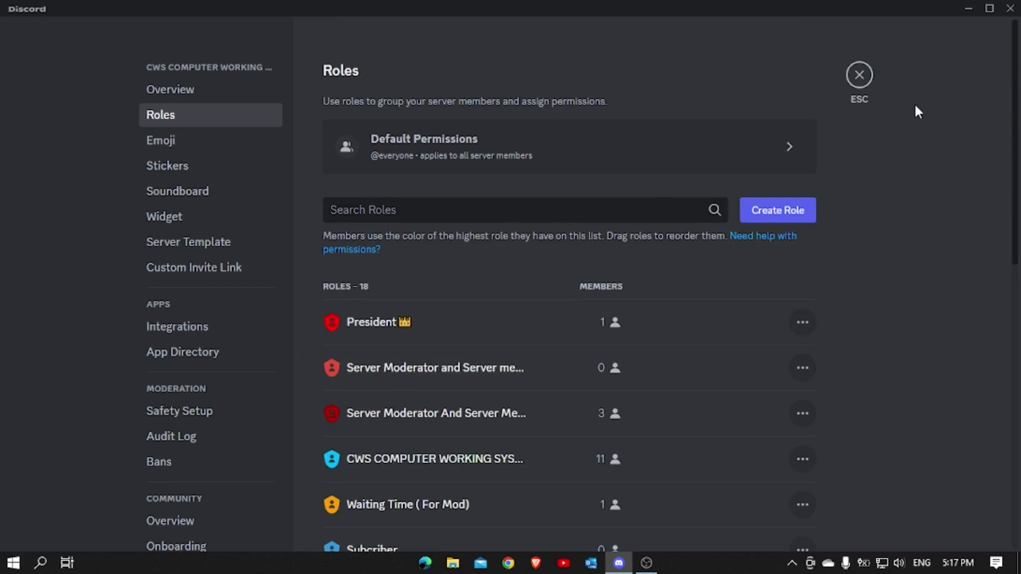
# - Leave these settings, return to the test server for video and open its Roles settings
pyautogui.press('Escape')
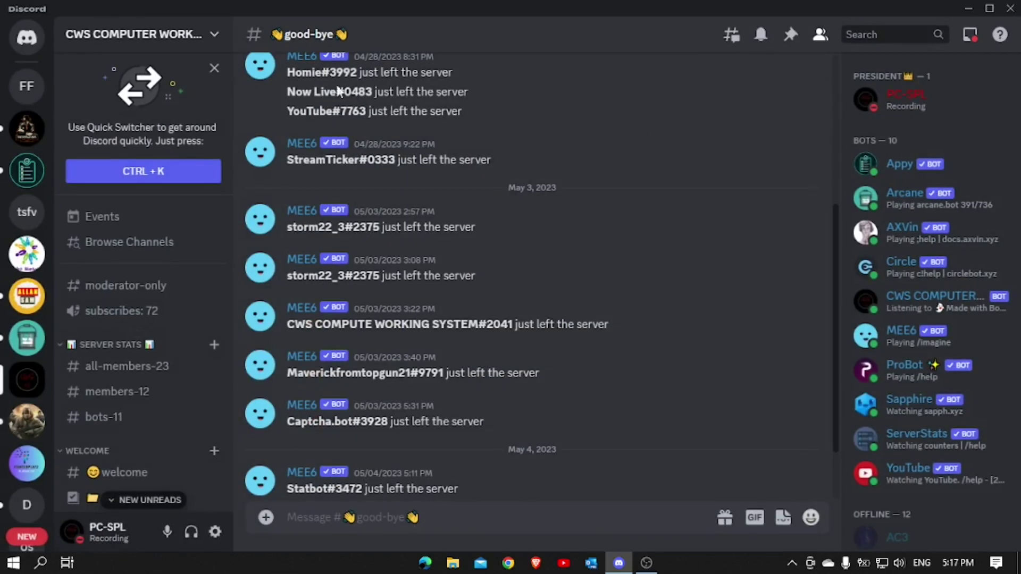
pyautogui.click(29, 212)
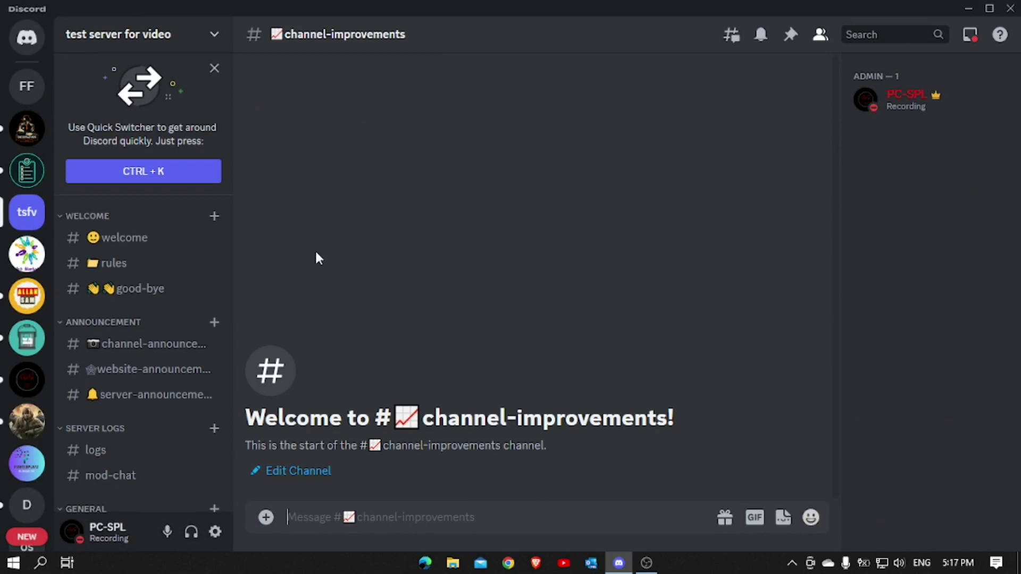
pyautogui.click(207, 34)
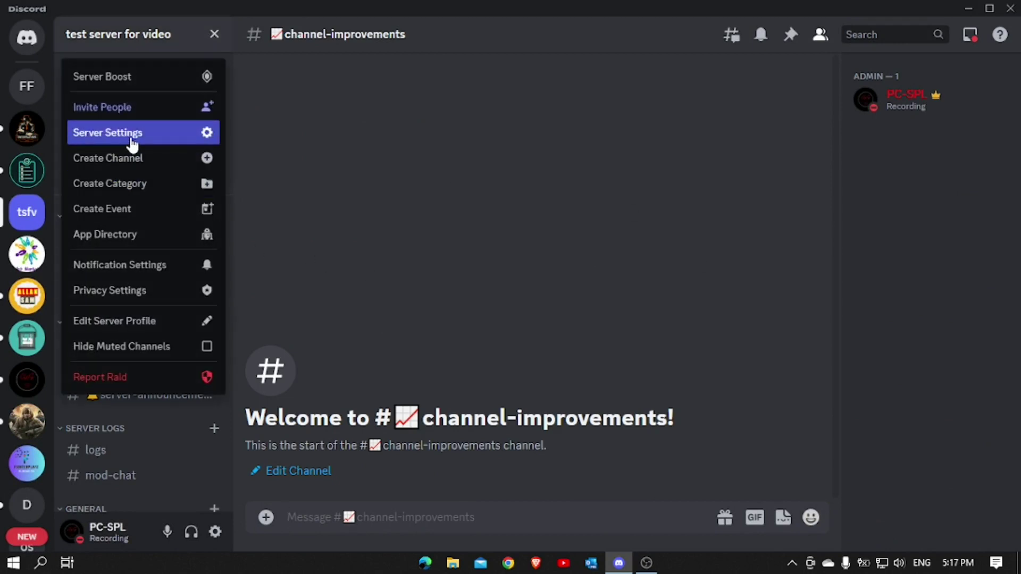
pyautogui.click(133, 133)
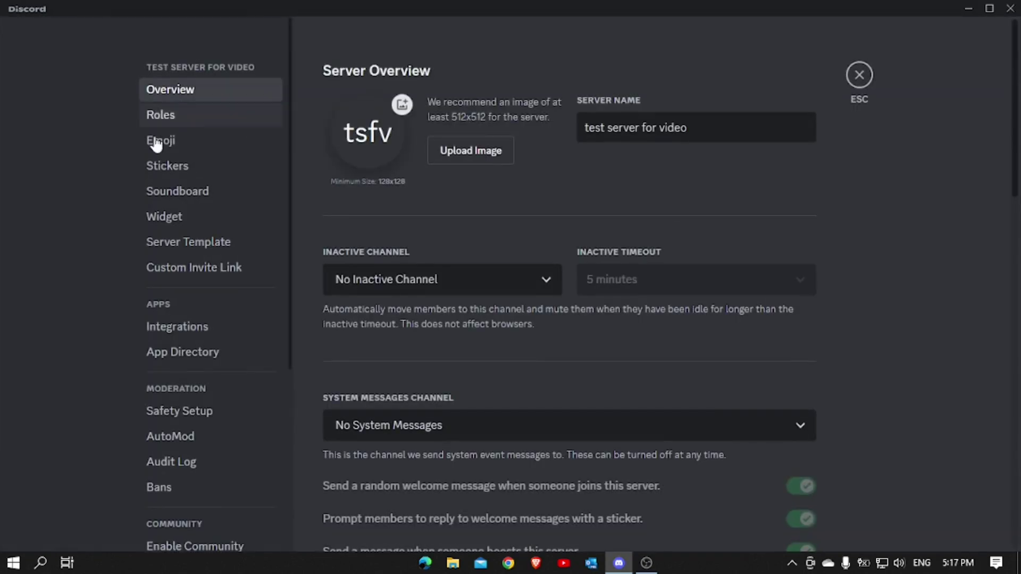
pyautogui.click(164, 117)
# - Create a new role named "Test for Video server Members"
pyautogui.click(760, 215)
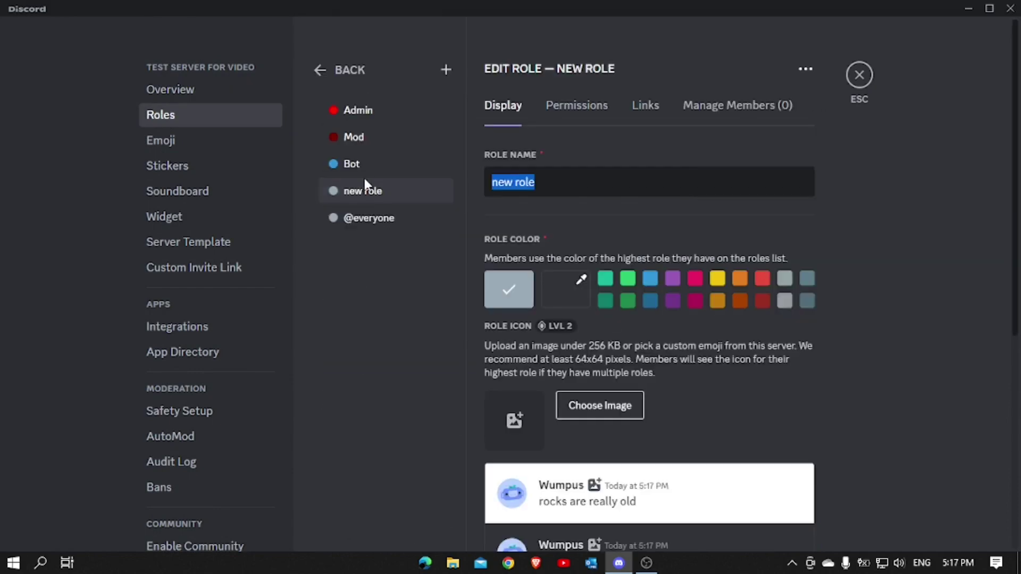
pyautogui.press('BackSpace')
pyautogui.write('Test for ')
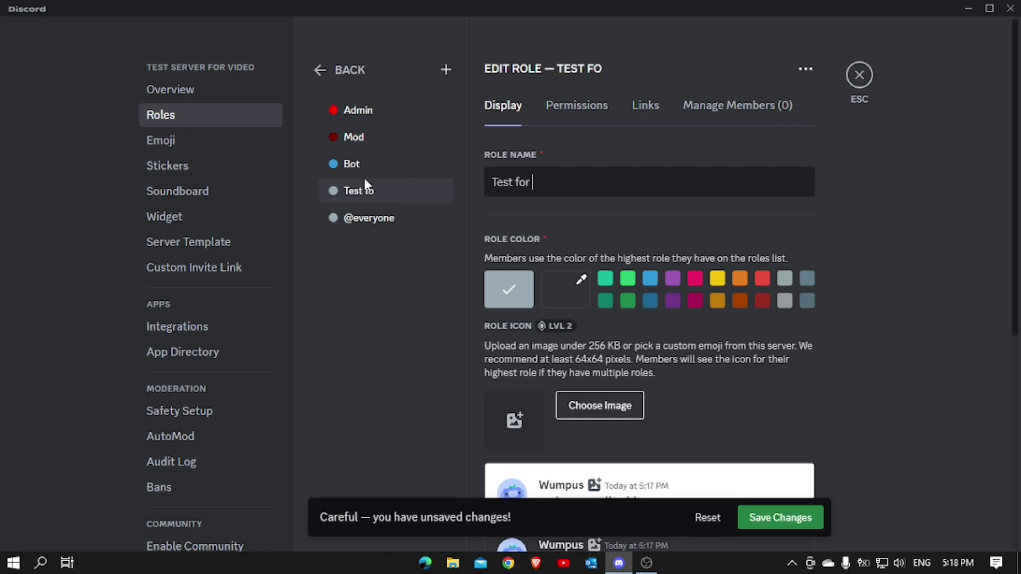
pyautogui.write('Video server')
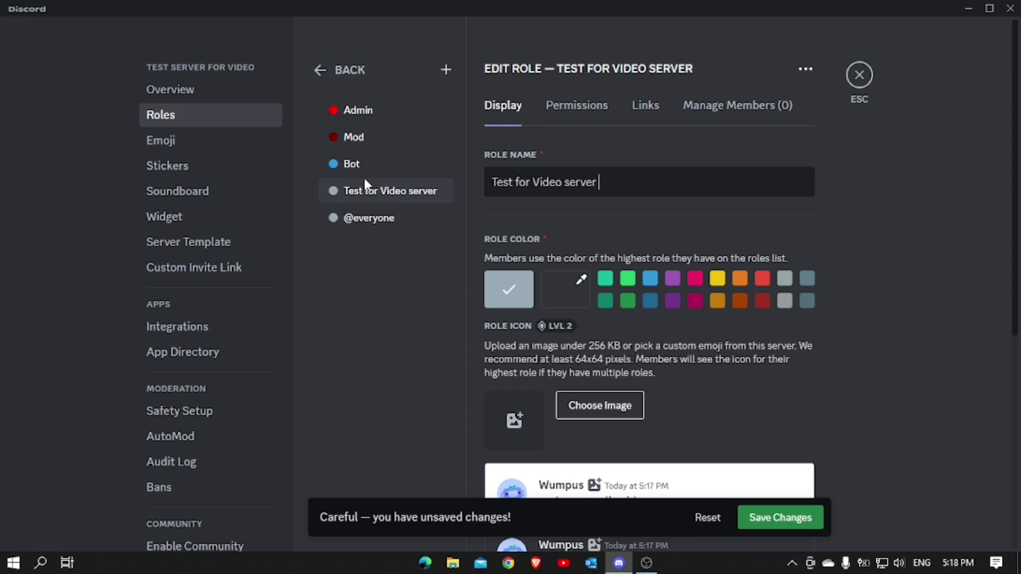
pyautogui.write(' Members')
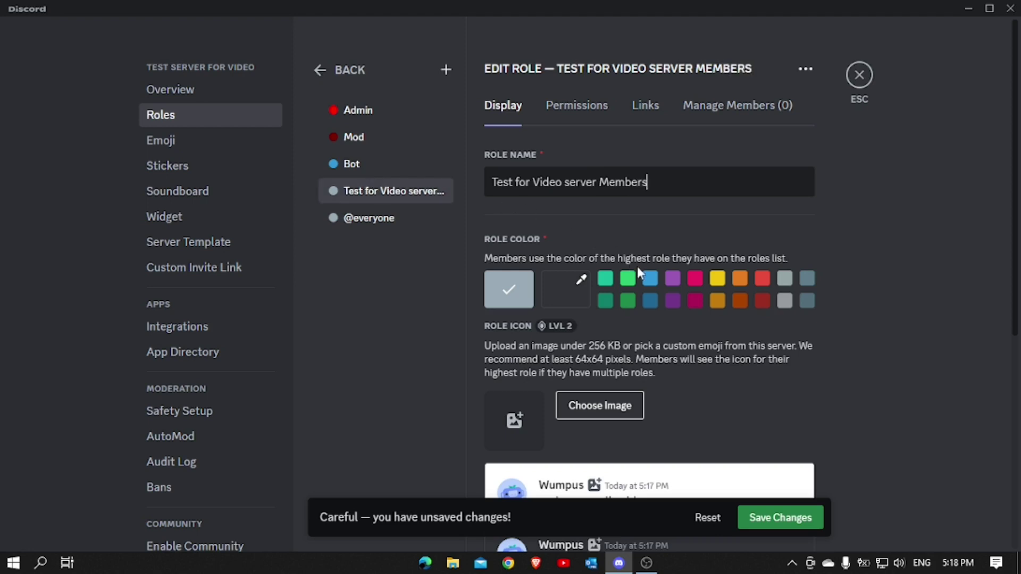
# - Give the Test for Video server Members role the custom bright green color #00ff2f
pyautogui.click(565, 289)
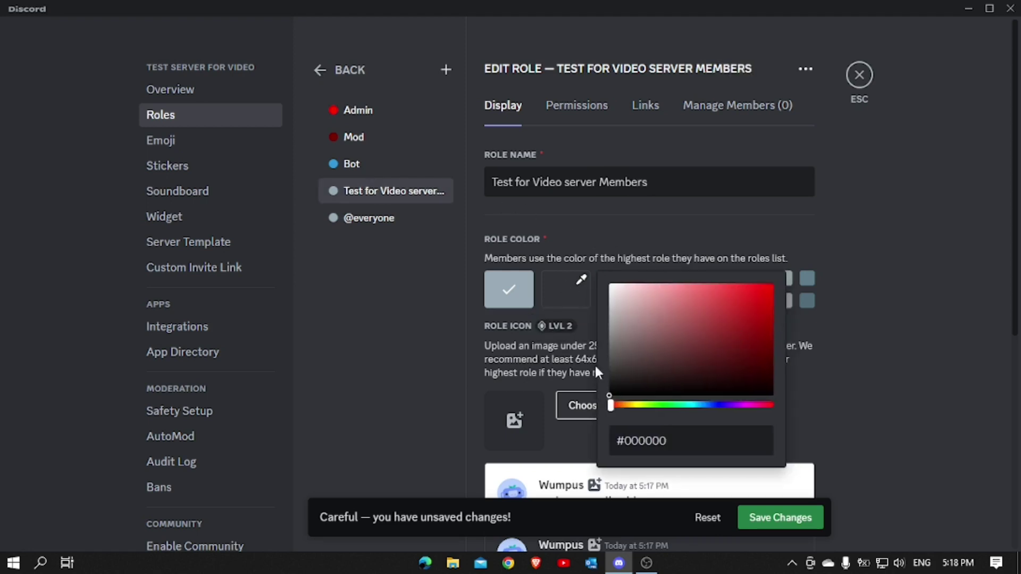
pyautogui.moveTo(610, 405); pyautogui.dragTo(669, 414)
pyautogui.moveTo(700, 361); pyautogui.dragTo(891, 152)
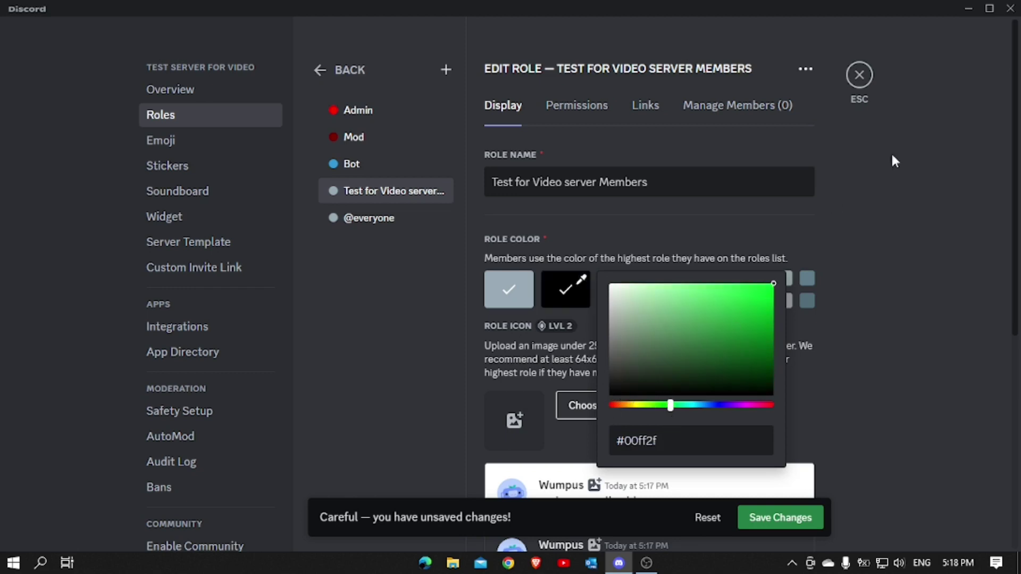
pyautogui.click(905, 282)
# - Display the Test for Video server Members role's members separately from online members and save the changes
pyautogui.scroll(-3, 658, 453)
pyautogui.scroll(-4, 660, 456)
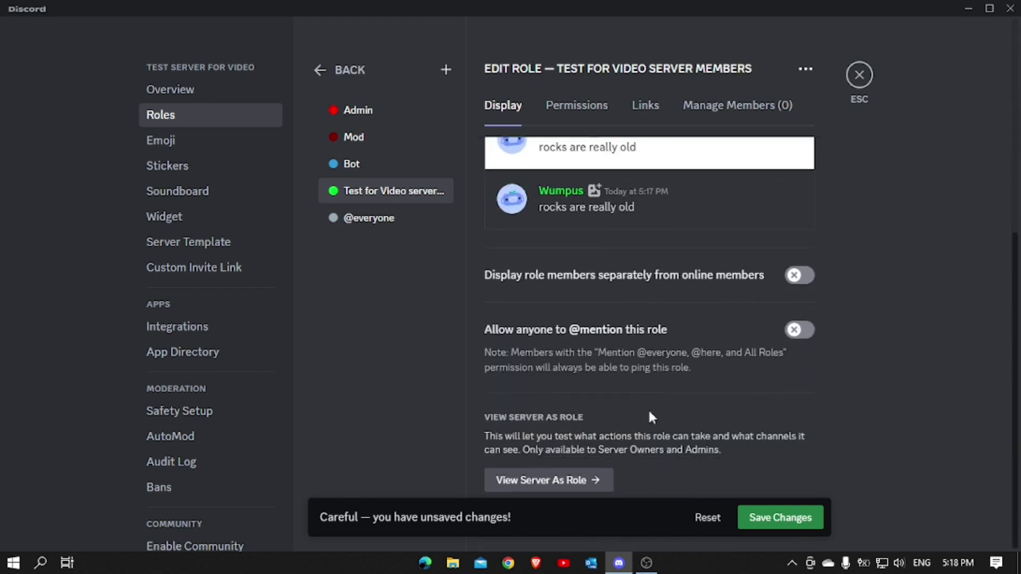
pyautogui.click(798, 275)
pyautogui.click(797, 522)
pyautogui.scroll(7, 807, 435)
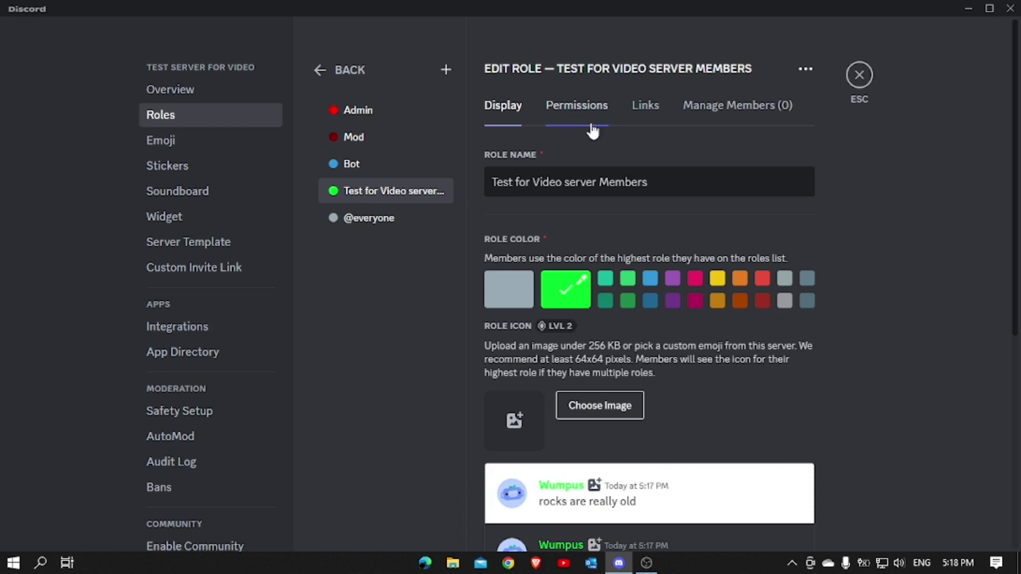
# - Enable only View Channels for the Test for Video server Members role, check the remaining permissions, save and leave the server settings
pyautogui.click(564, 121)
pyautogui.click(794, 230)
pyautogui.scroll(-4, 831, 270)
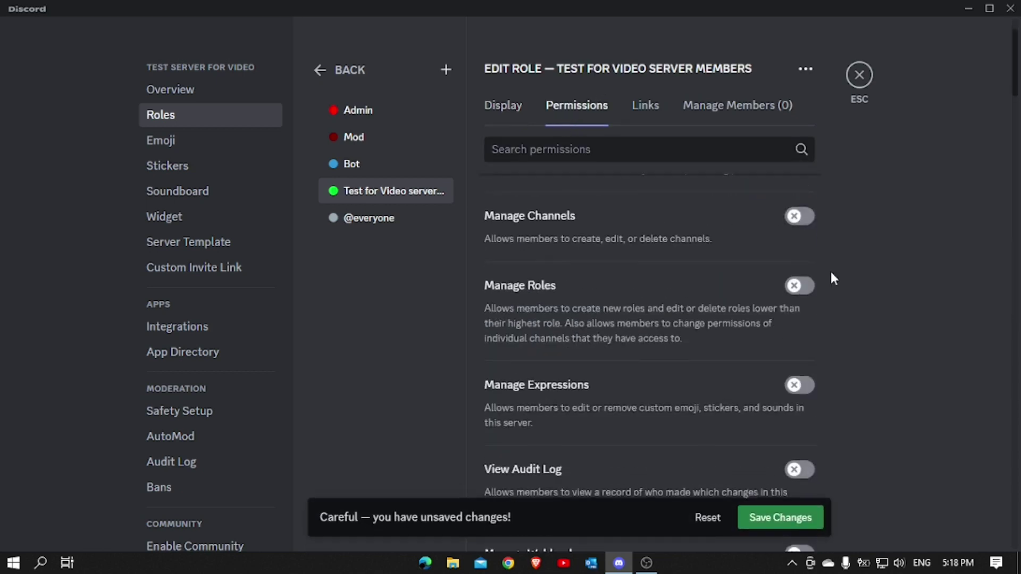
pyautogui.scroll(-10, 667, 302)
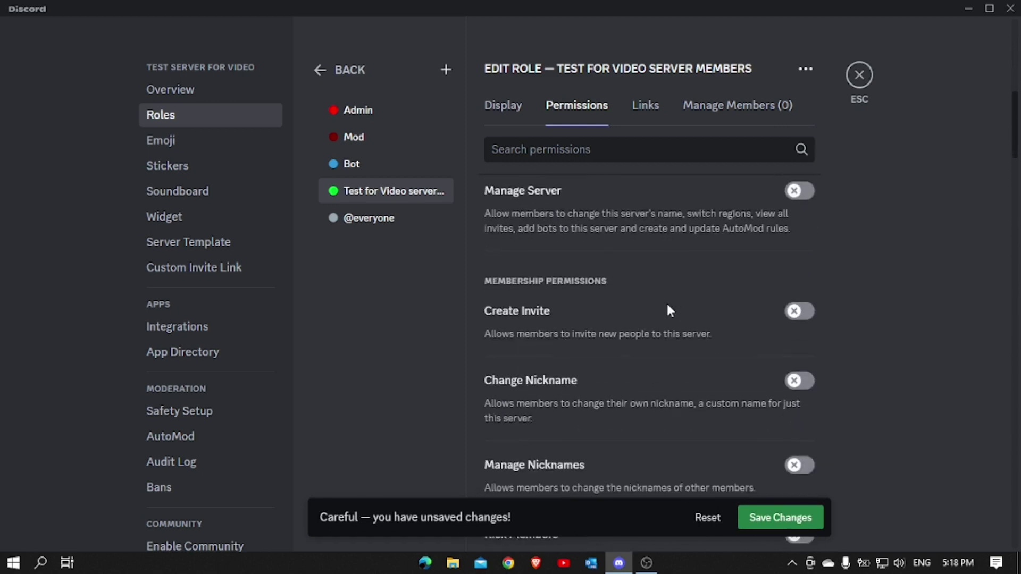
pyautogui.scroll(-10, 668, 309)
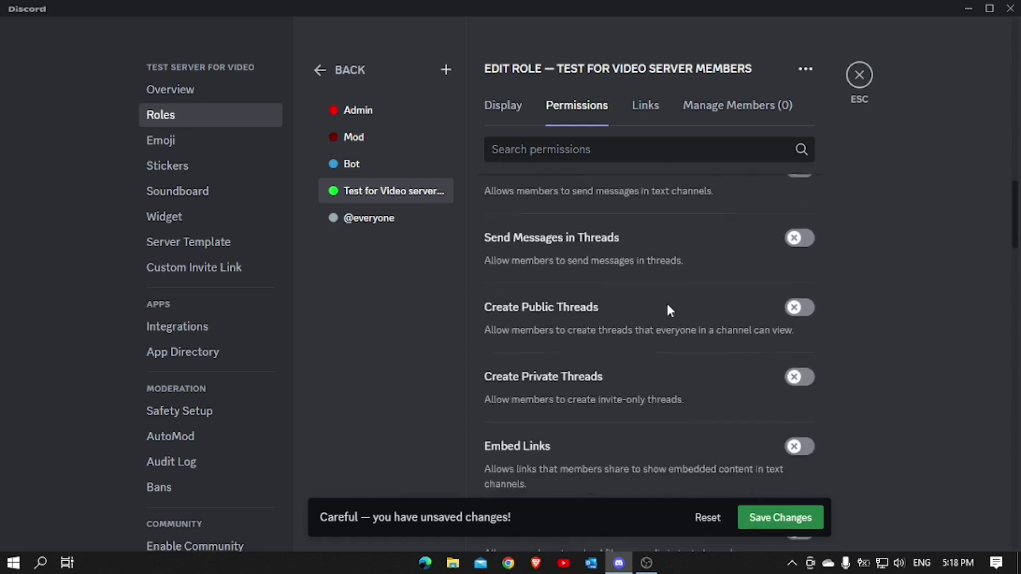
pyautogui.scroll(-10, 668, 310)
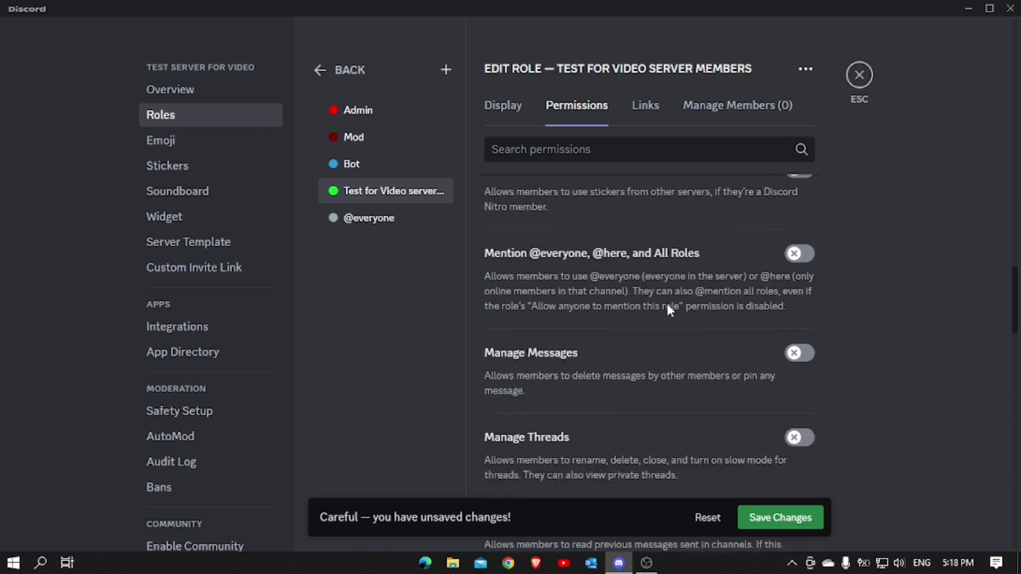
pyautogui.scroll(-2, 668, 308)
pyautogui.scroll(-8, 805, 298)
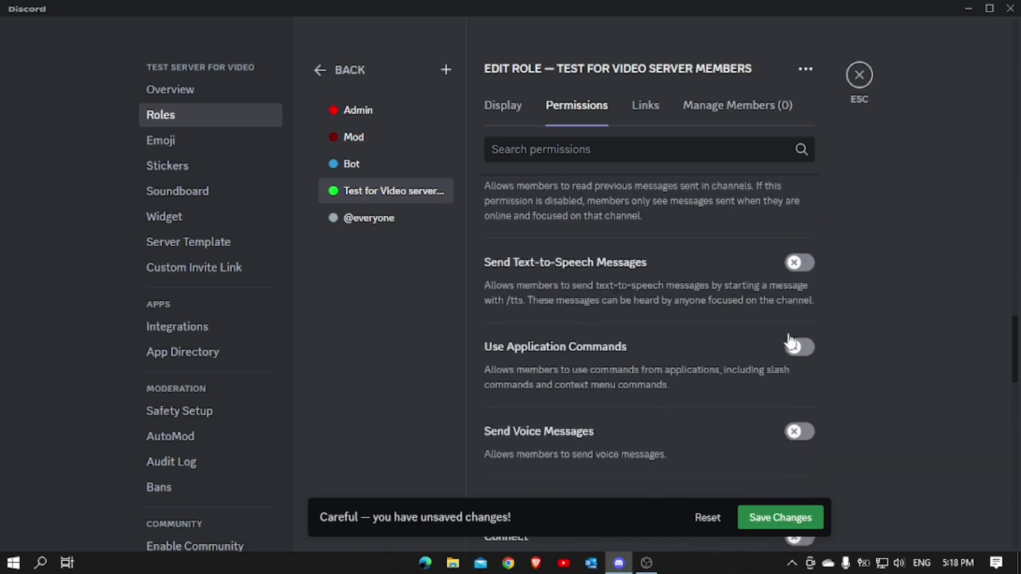
pyautogui.scroll(-8, 788, 336)
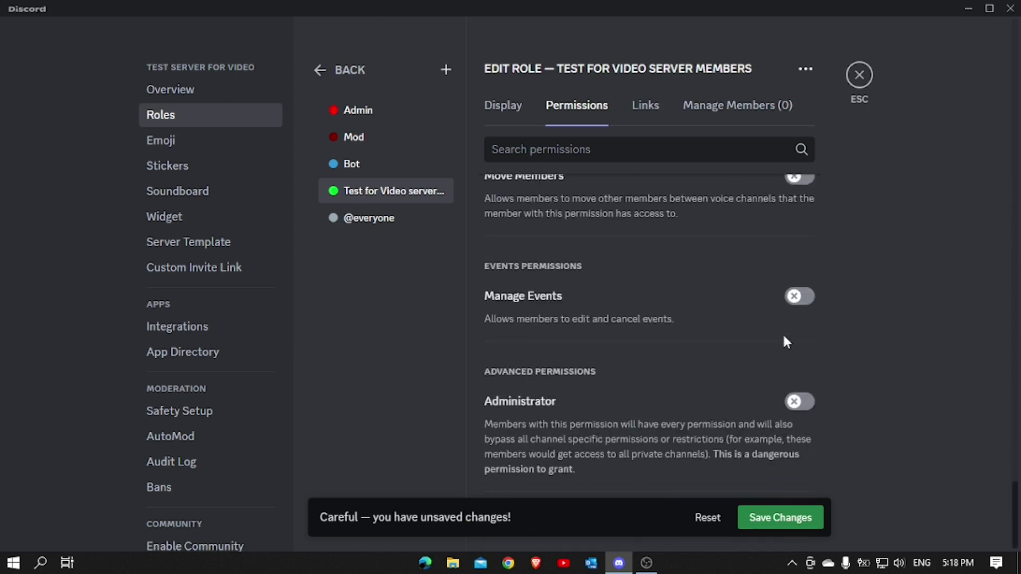
pyautogui.click(760, 524)
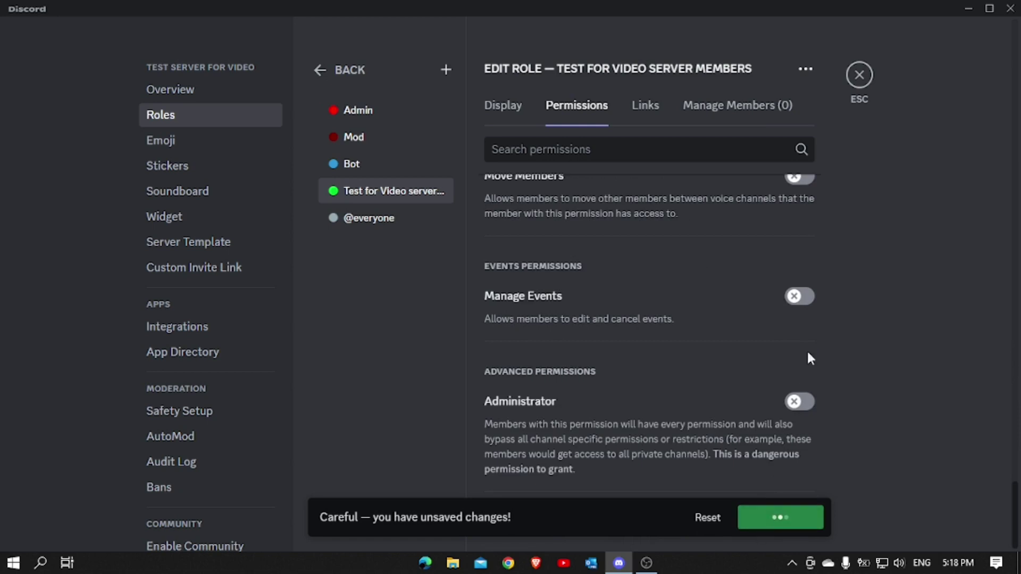
pyautogui.click(859, 76)
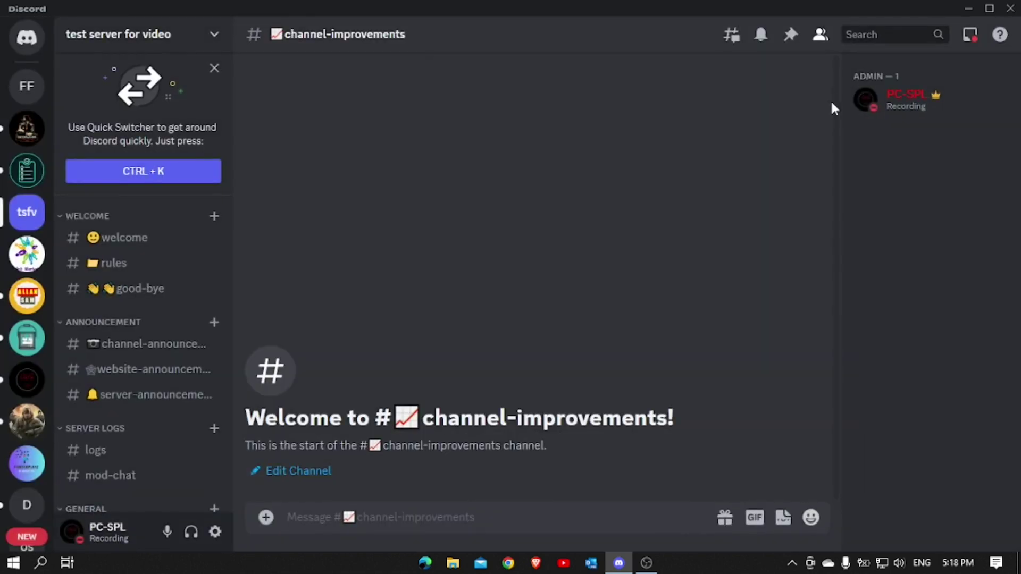